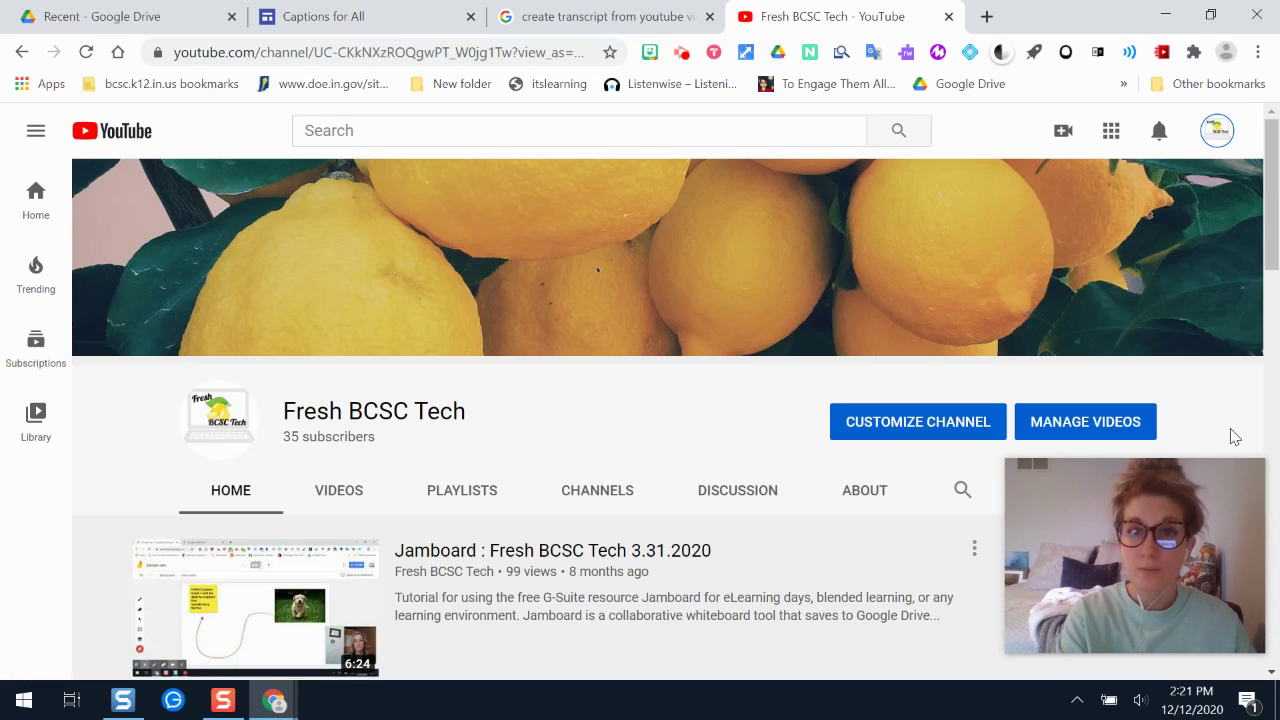
Scroll the Fresh BCSC Tech channel page to open the Live Captions in Google Slides Tutorial video
drag(1272, 220, 1277, 322)
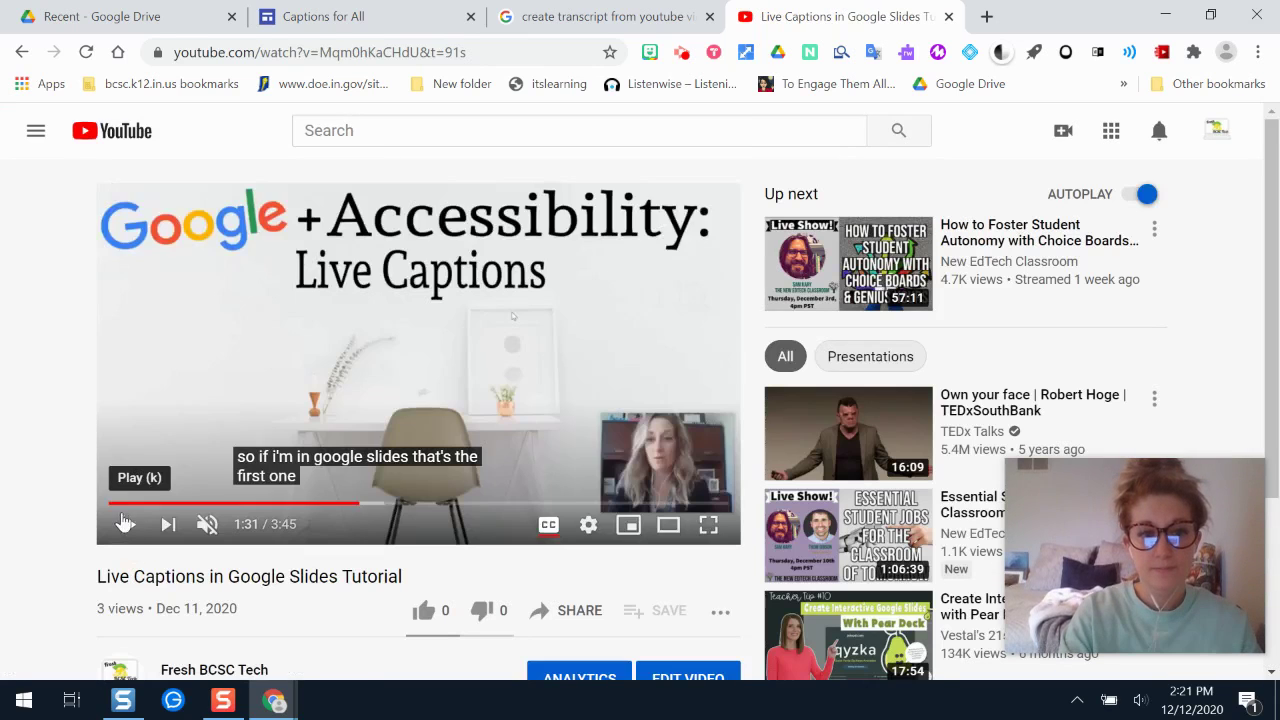
Rewind the video to its start and open its transcript from the more-options menu
click(116, 503)
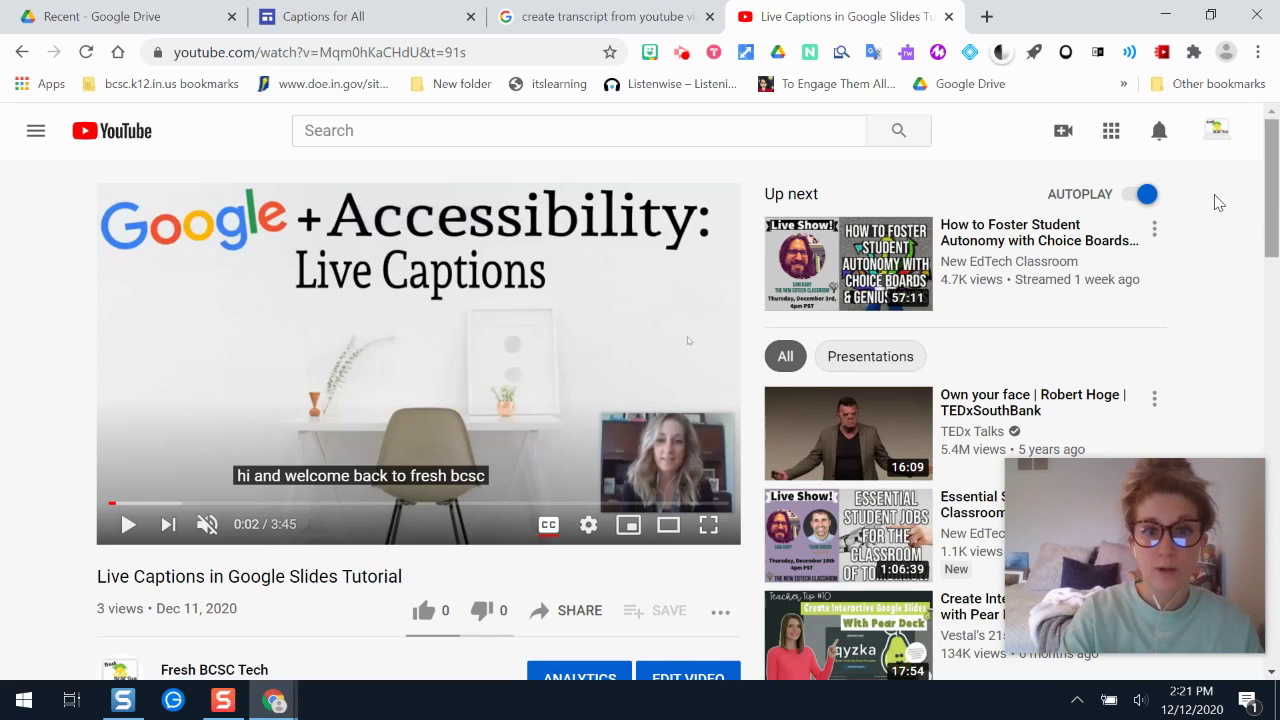
scroll(745, 445, down, 2)
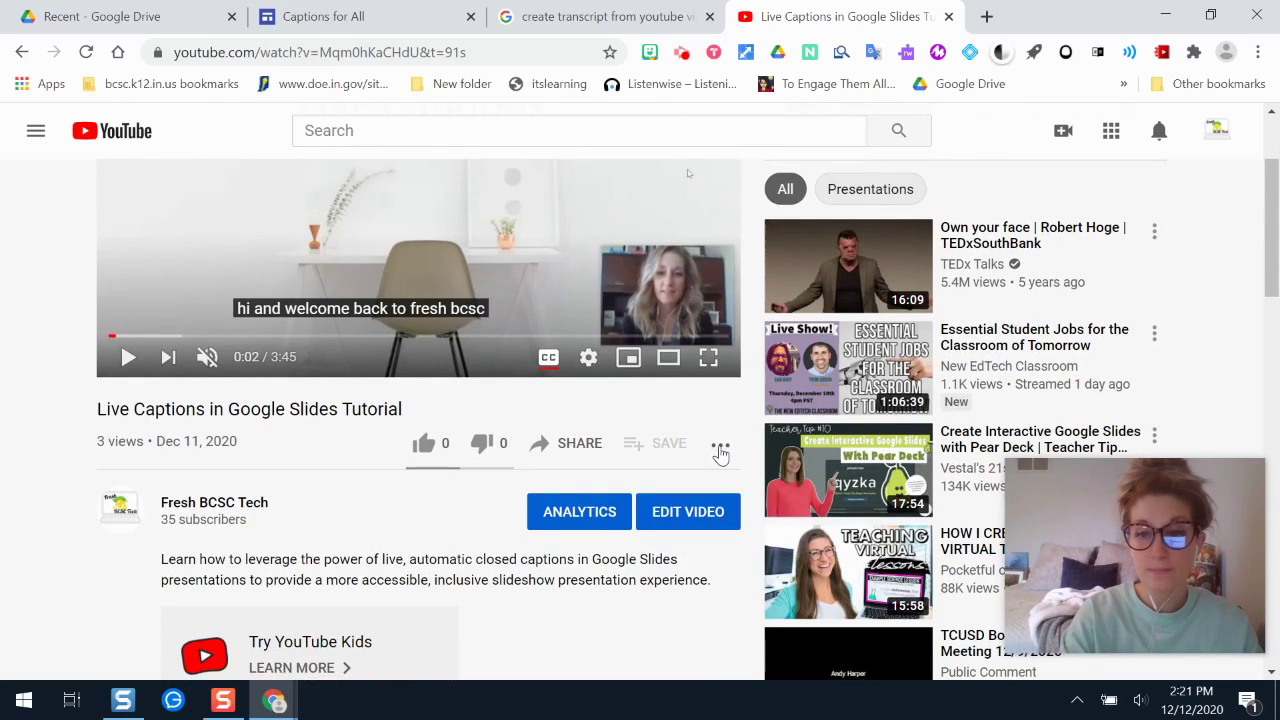
click(720, 450)
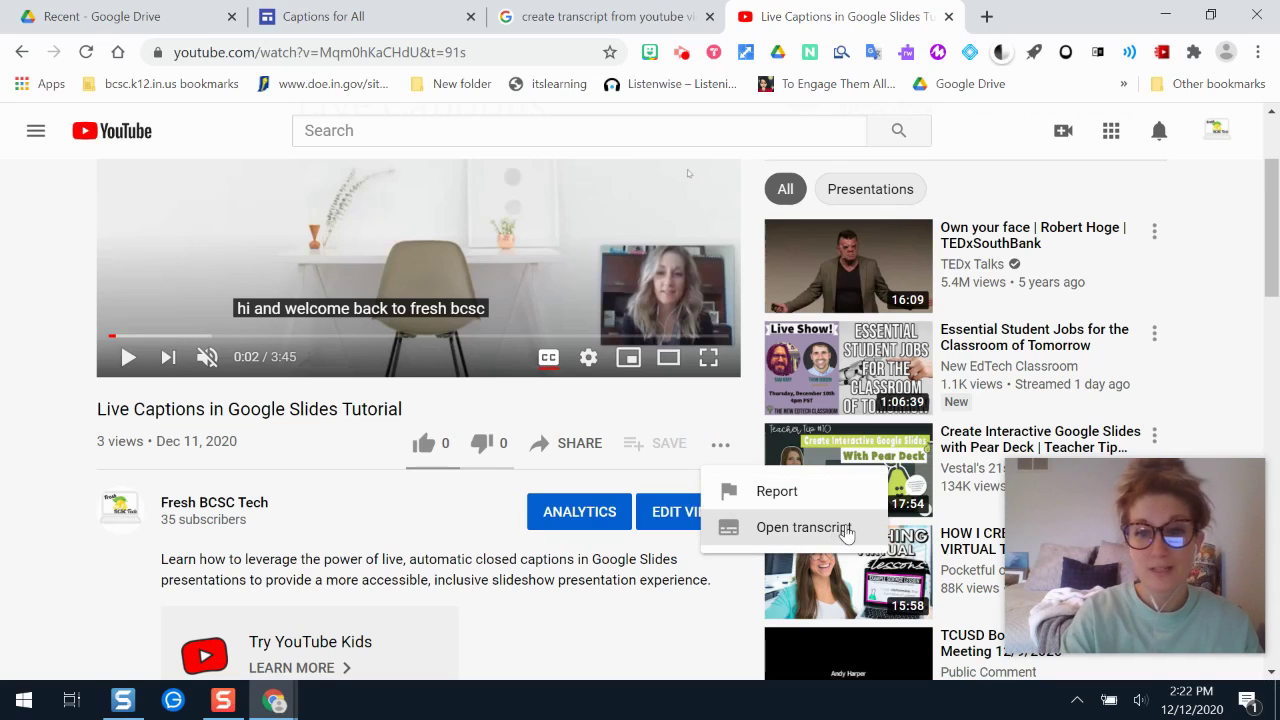
click(845, 530)
Play the video and pause at 0:09, with 'your learning environment and content' highlighted
drag(1272, 250, 1277, 222)
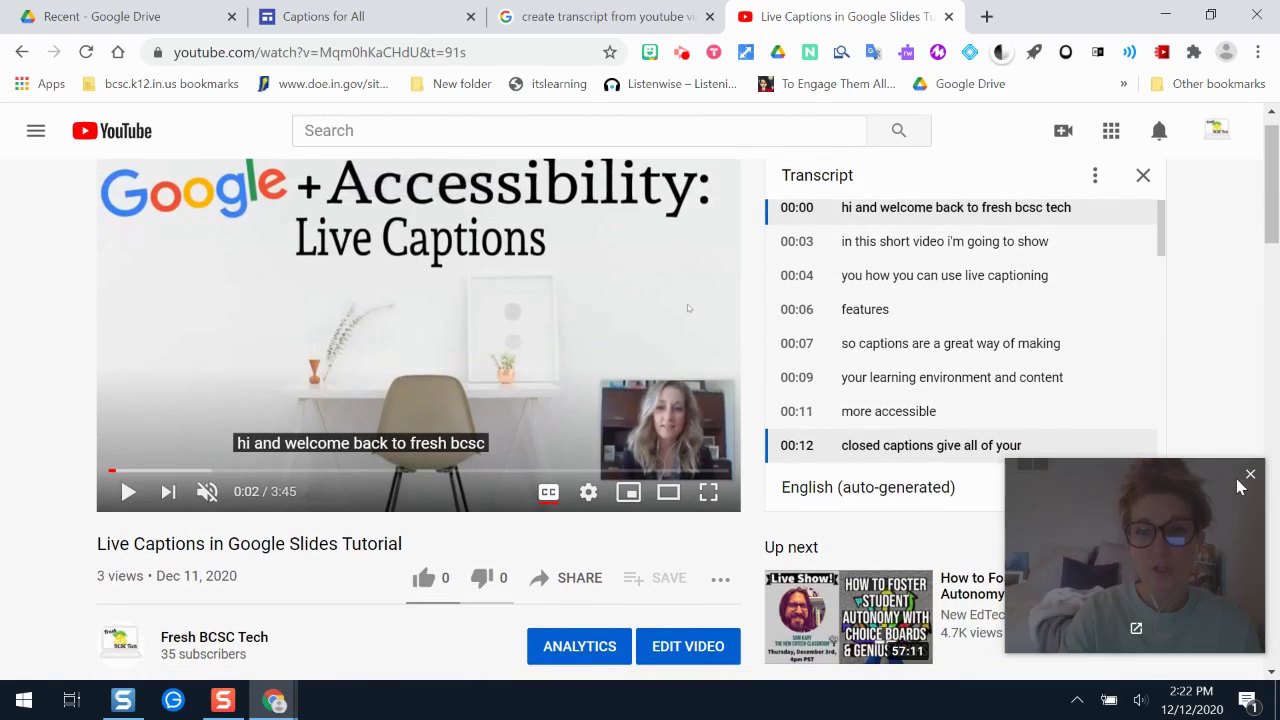
drag(1215, 512, 683, 151)
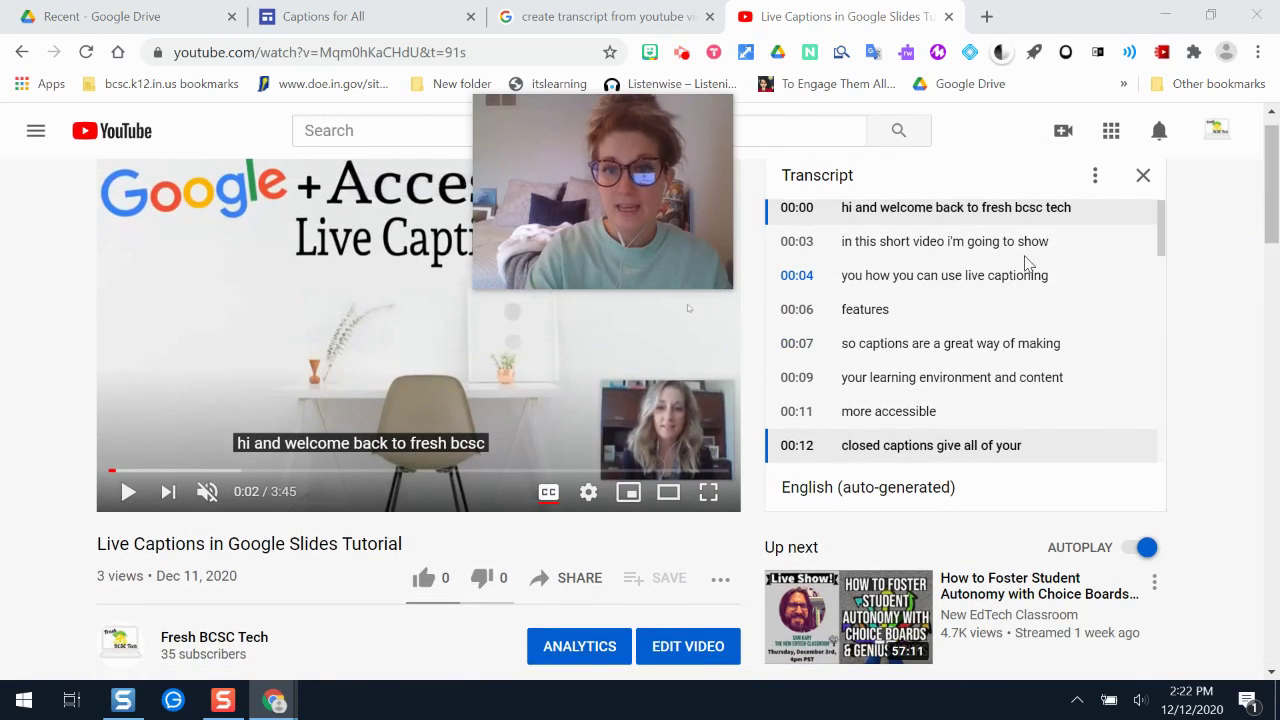
drag(698, 228, 710, 158)
drag(1266, 211, 1266, 204)
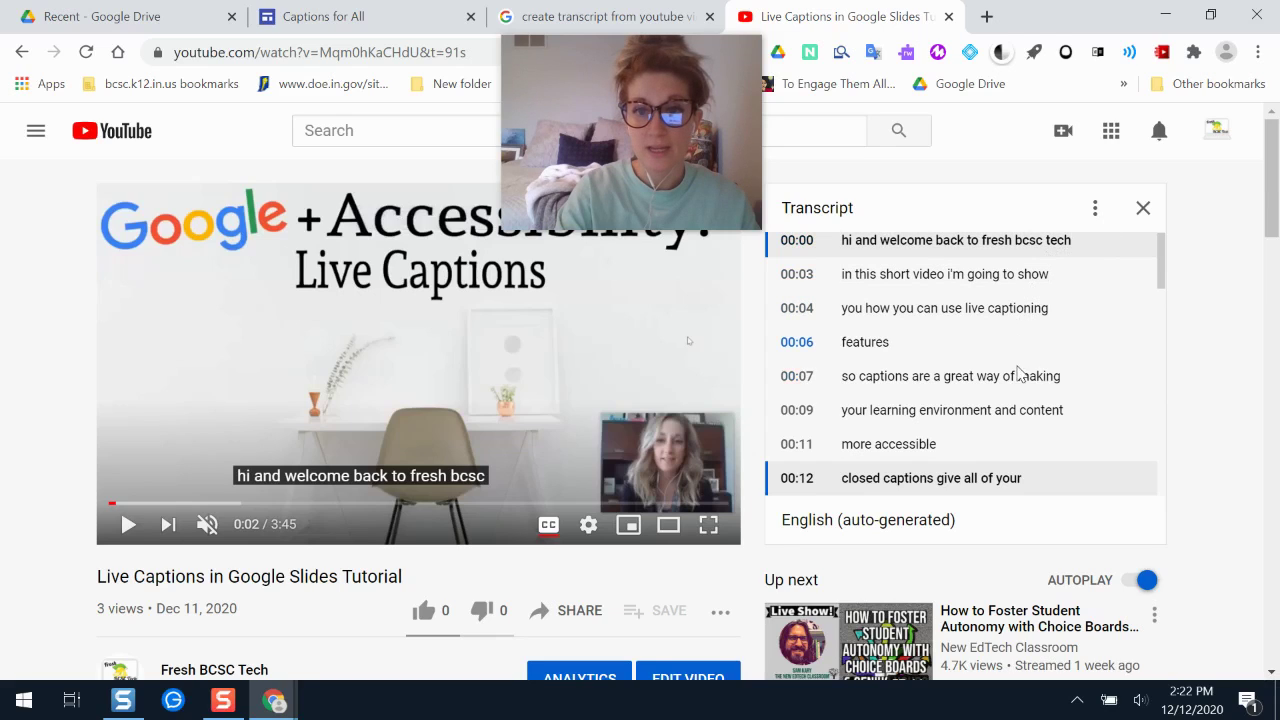
drag(1024, 478, 1004, 527)
click(1004, 527)
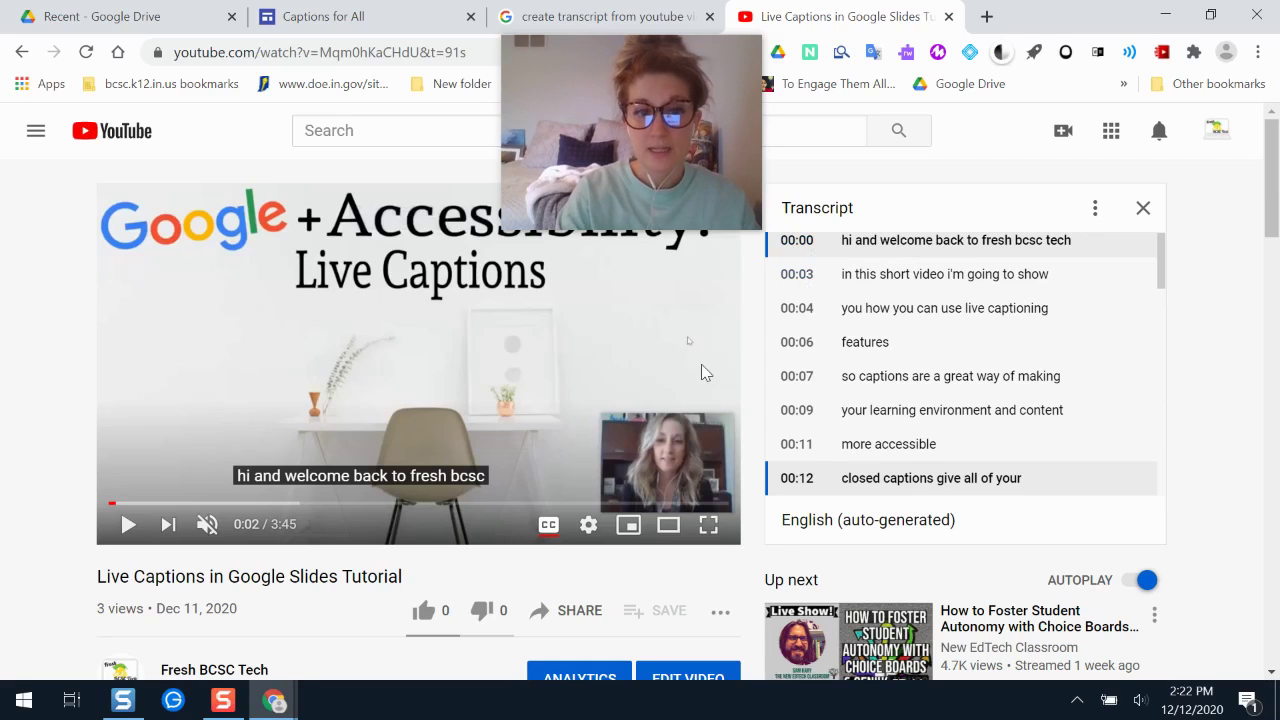
click(139, 523)
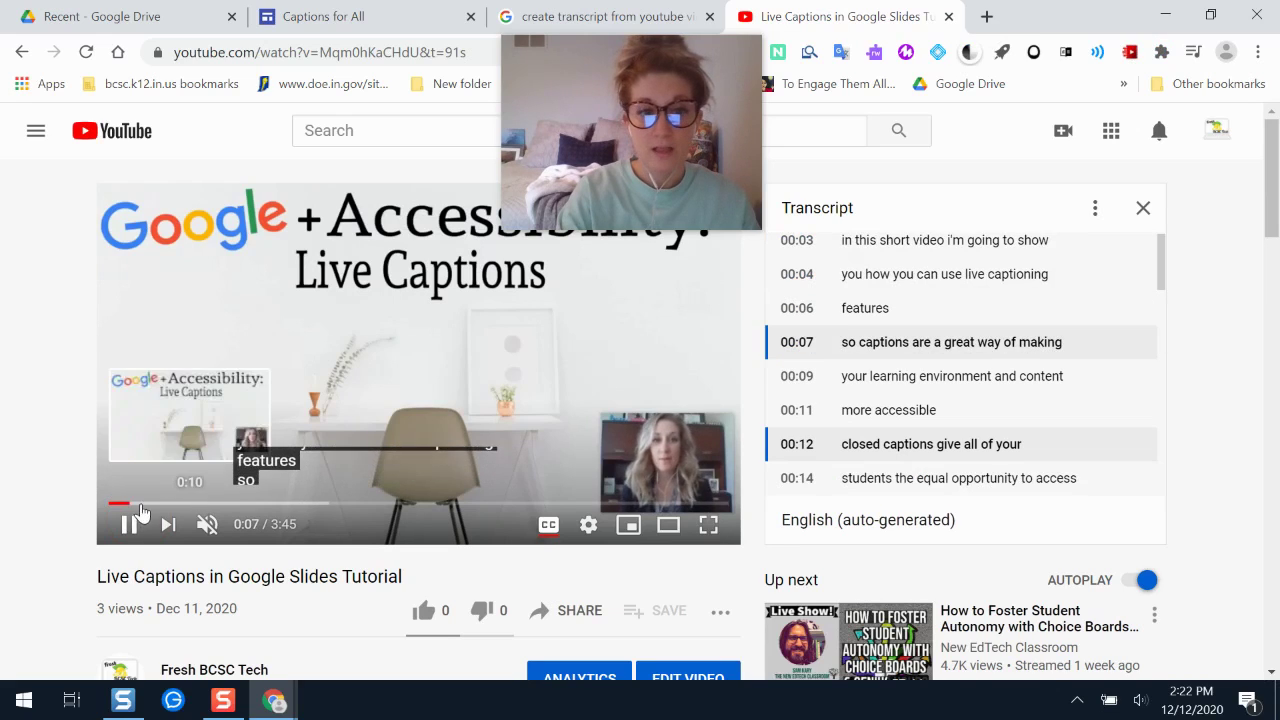
click(137, 519)
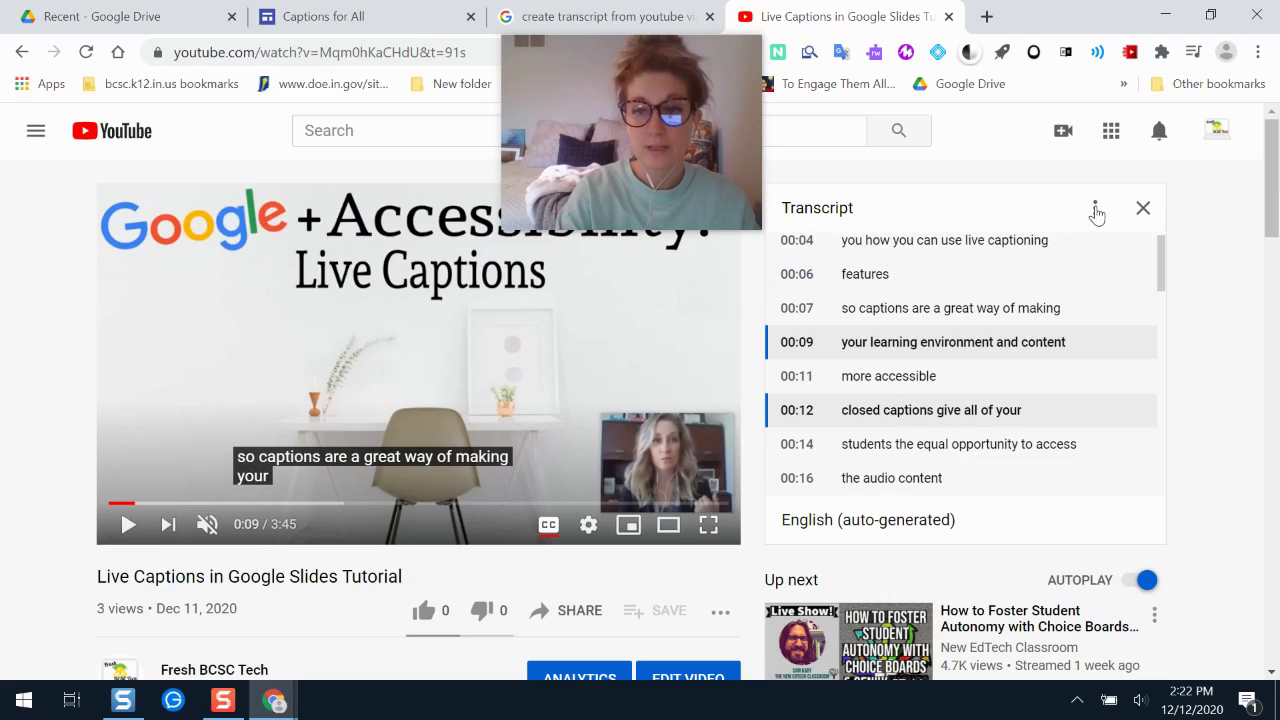
Turn off timestamps in the transcript panel so only the spoken lines show
click(1095, 209)
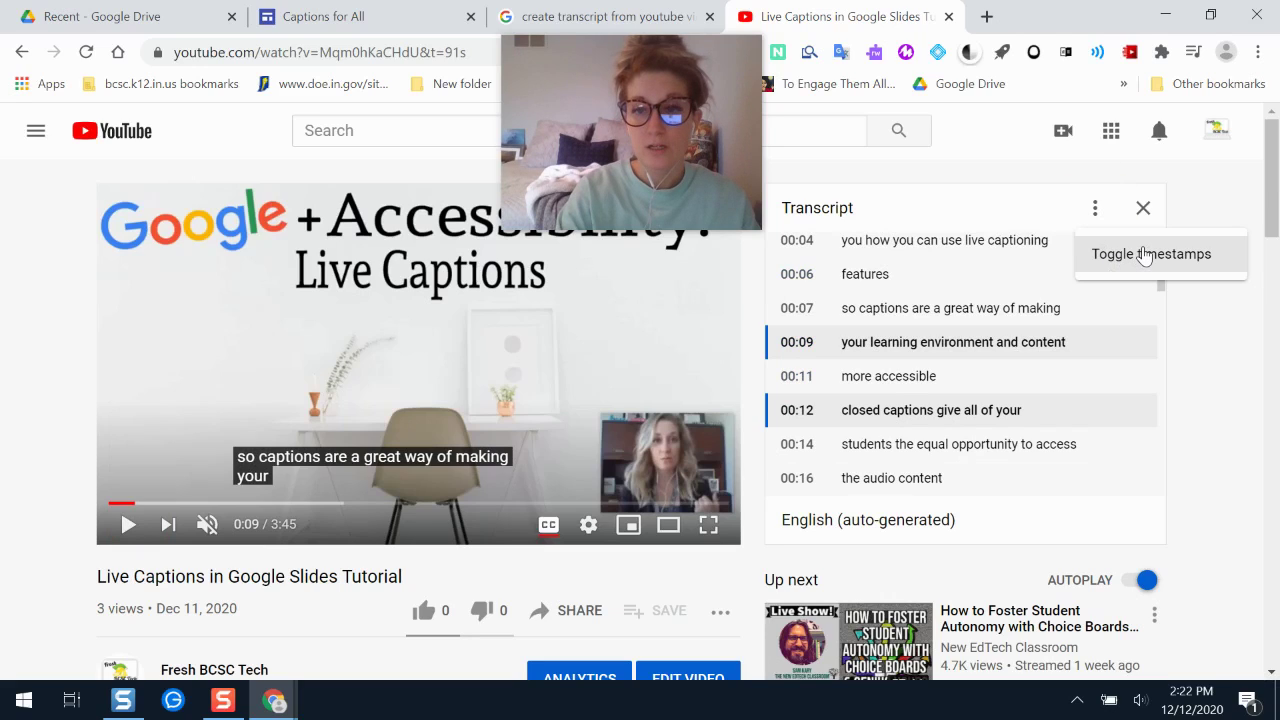
click(1145, 255)
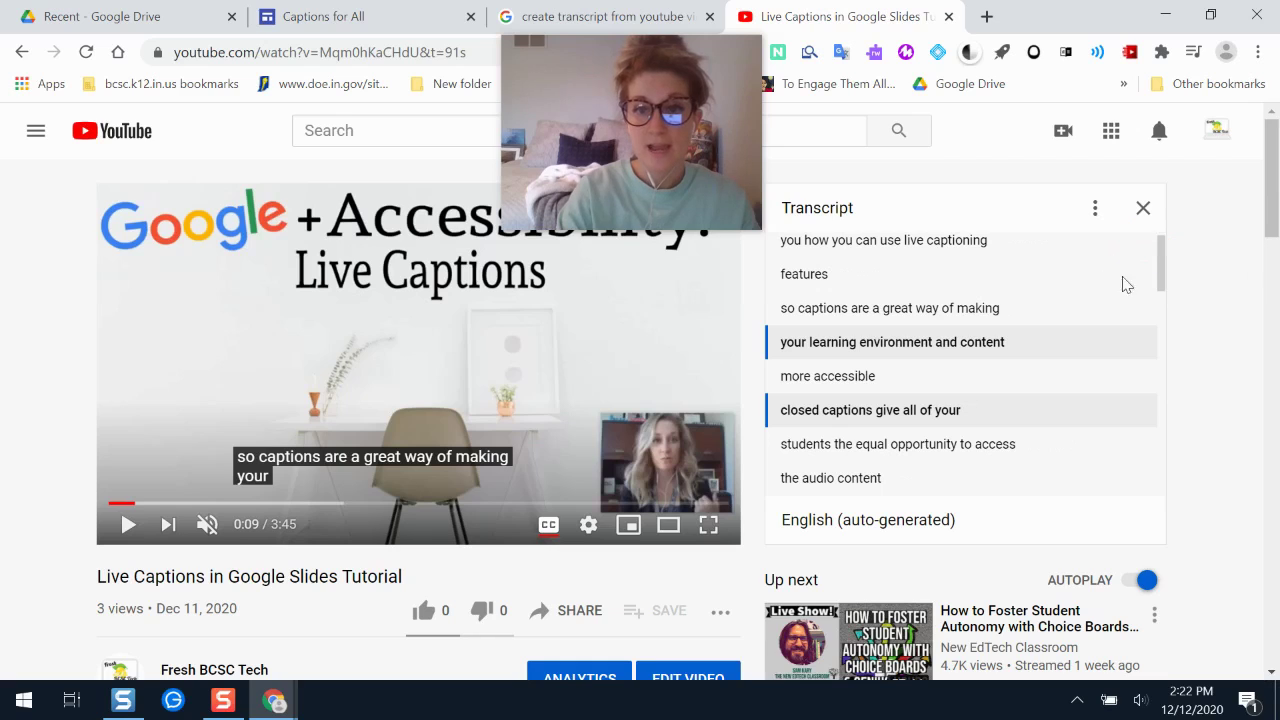
mouse_move(1163, 268)
mouse_down()
mouse_move(1160, 300)
mouse_move(1160, 260)
mouse_up()
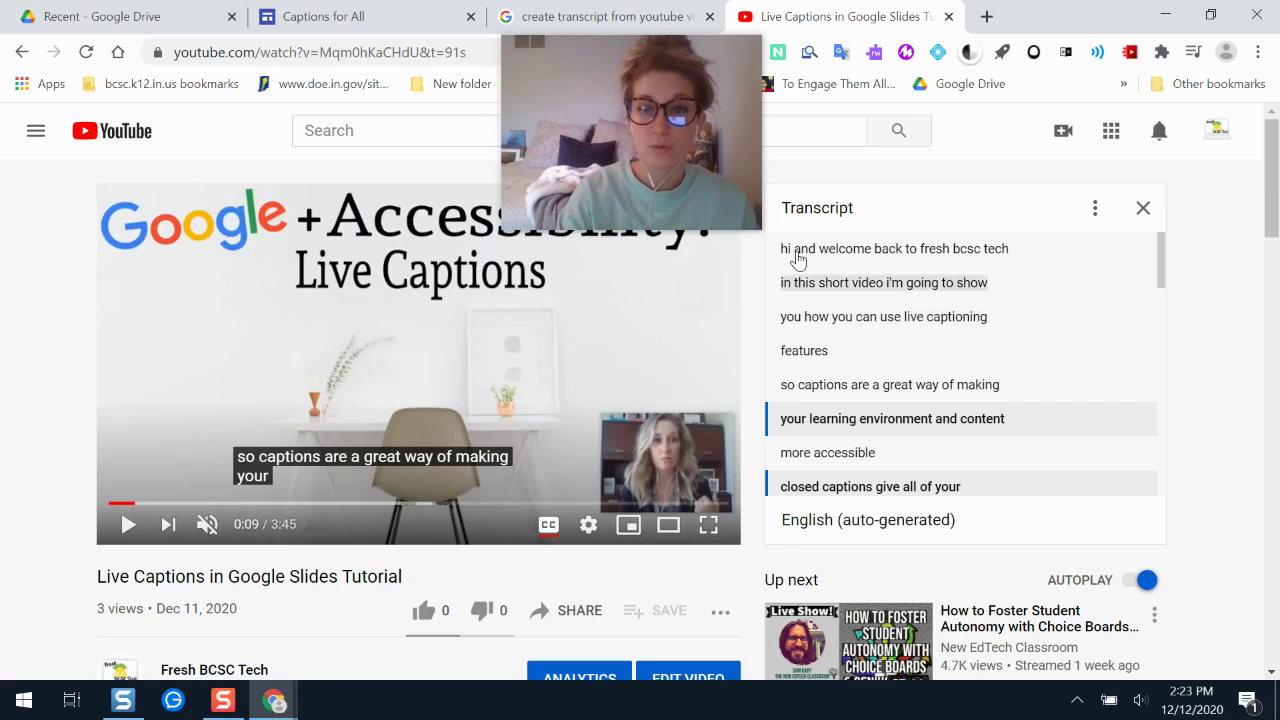
Select the whole transcript through 'and they should be good to go' and copy it
drag(782, 250, 958, 500)
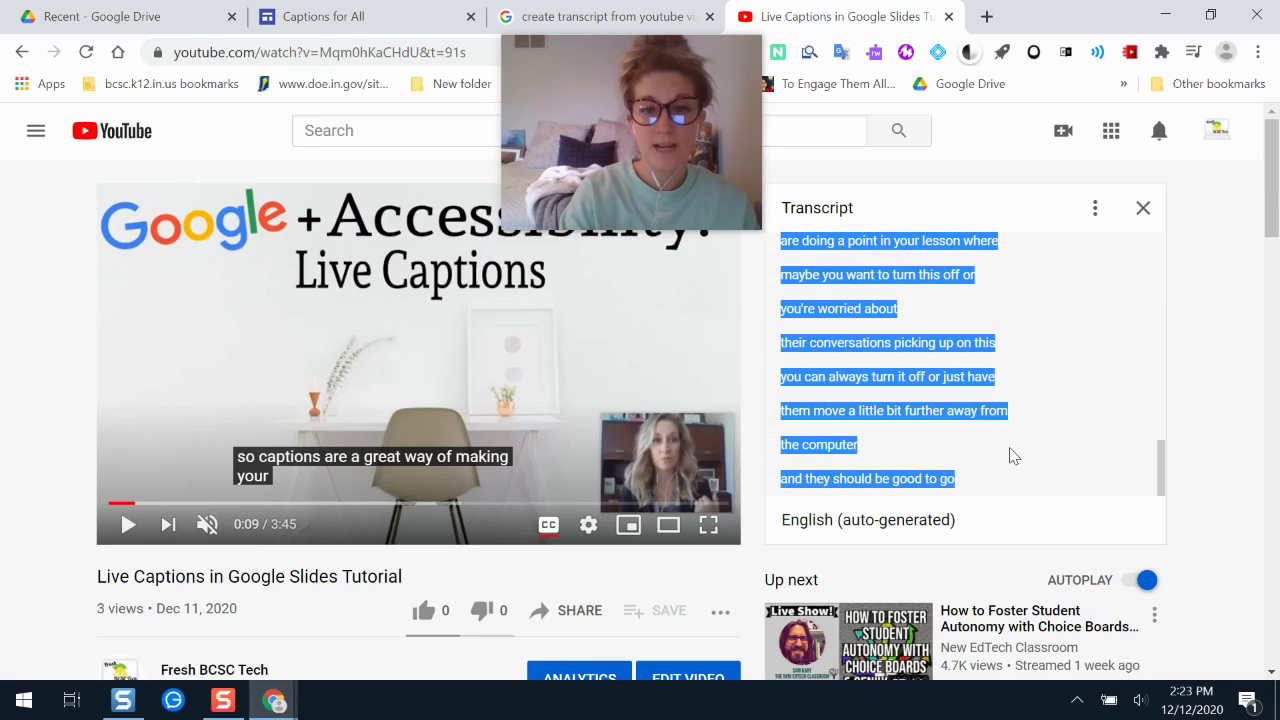
right_click(1012, 455)
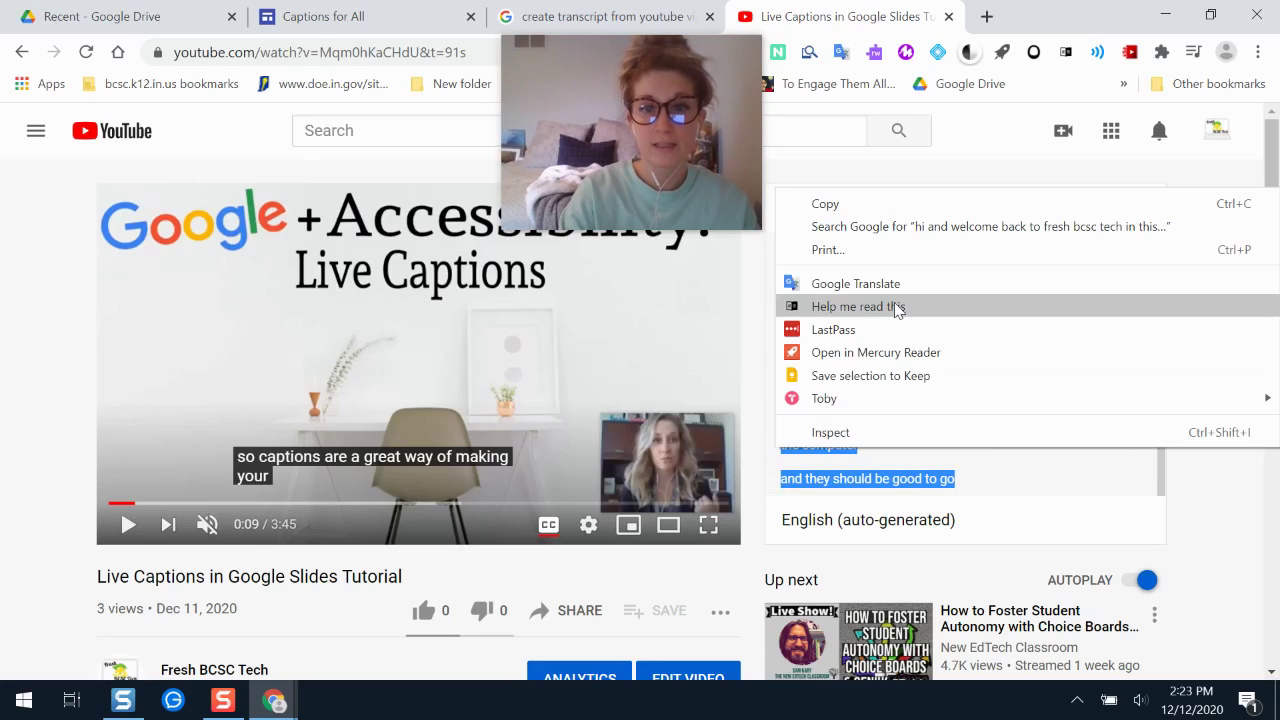
click(828, 206)
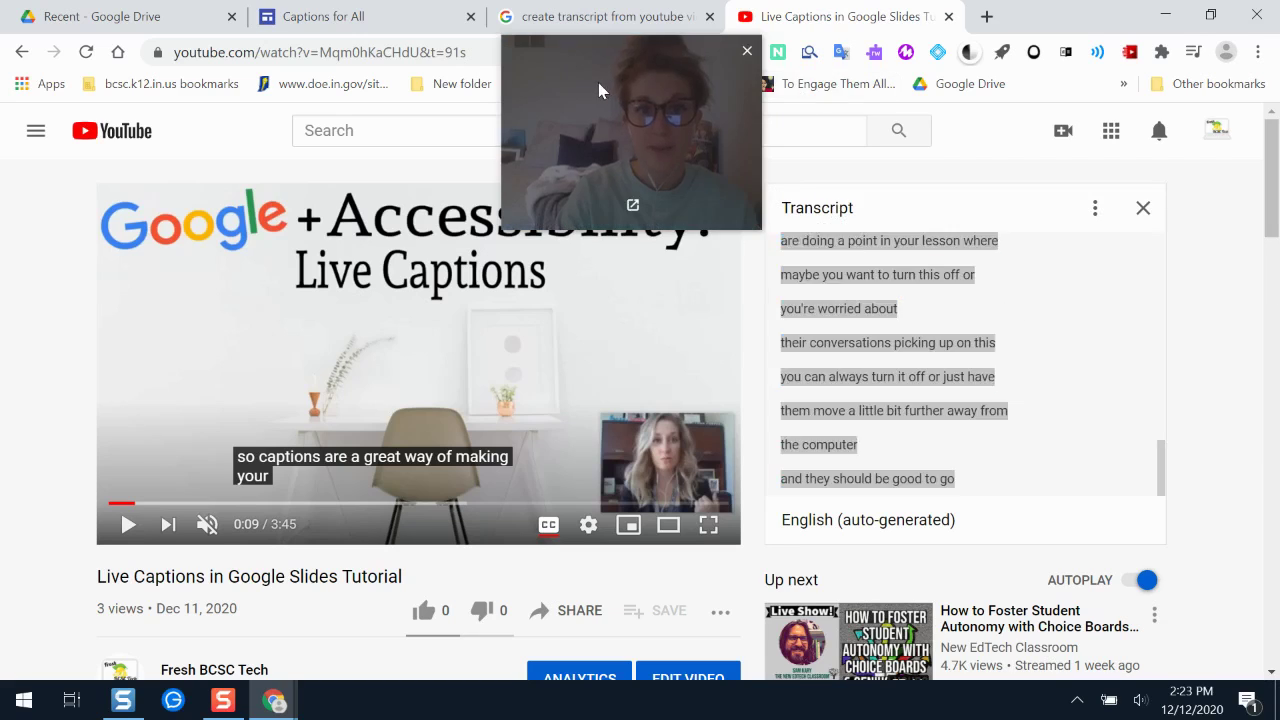
drag(603, 89, 1095, 92)
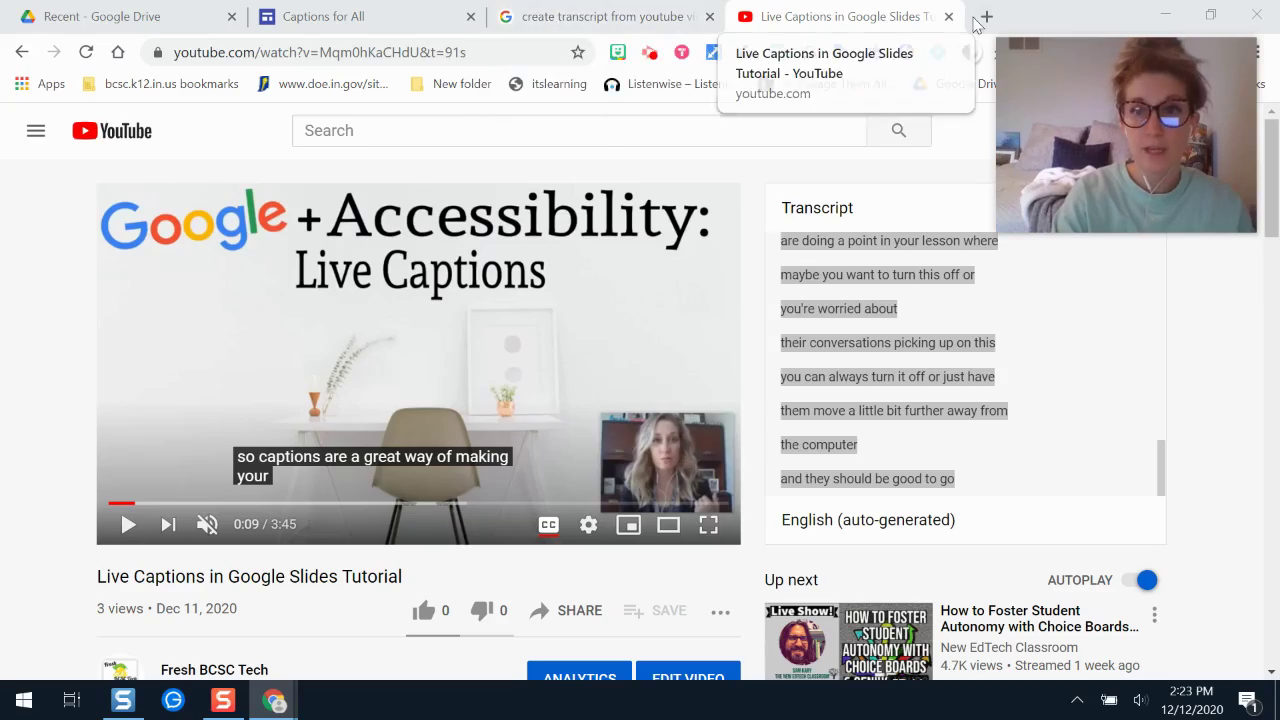
Create a new blank Google Docs document in a new browser tab
click(986, 16)
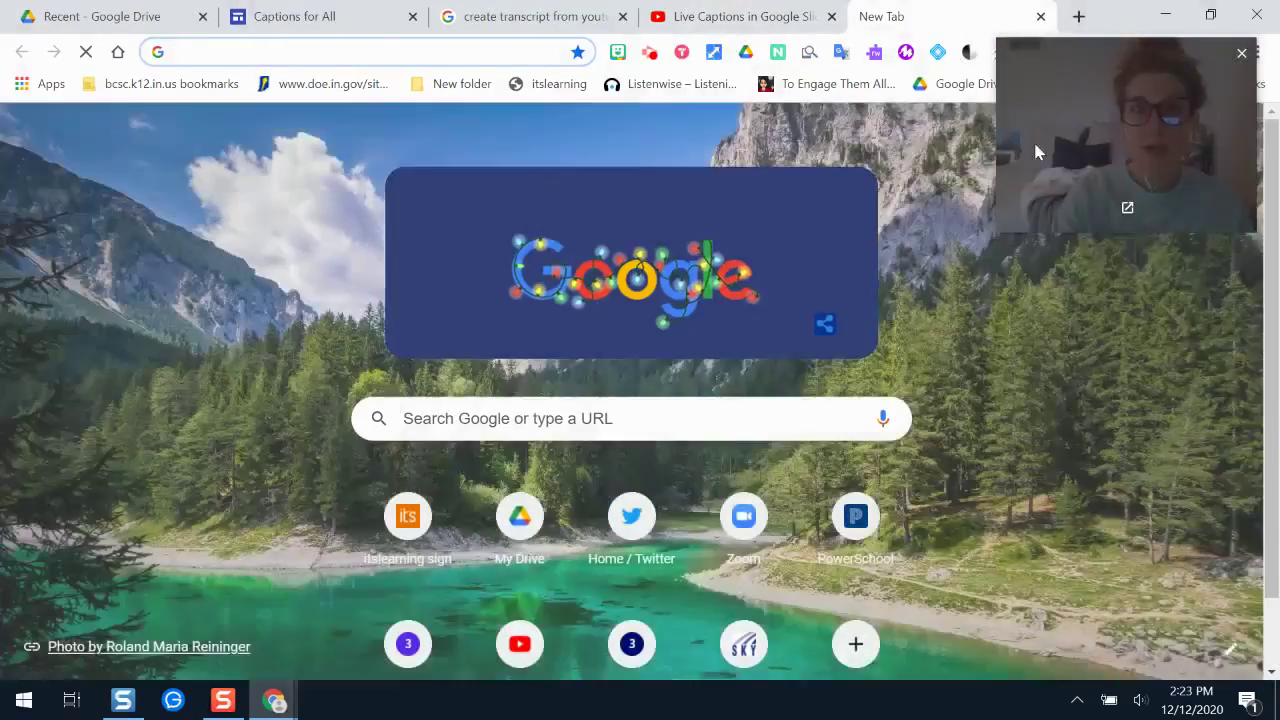
drag(1118, 109, 1095, 335)
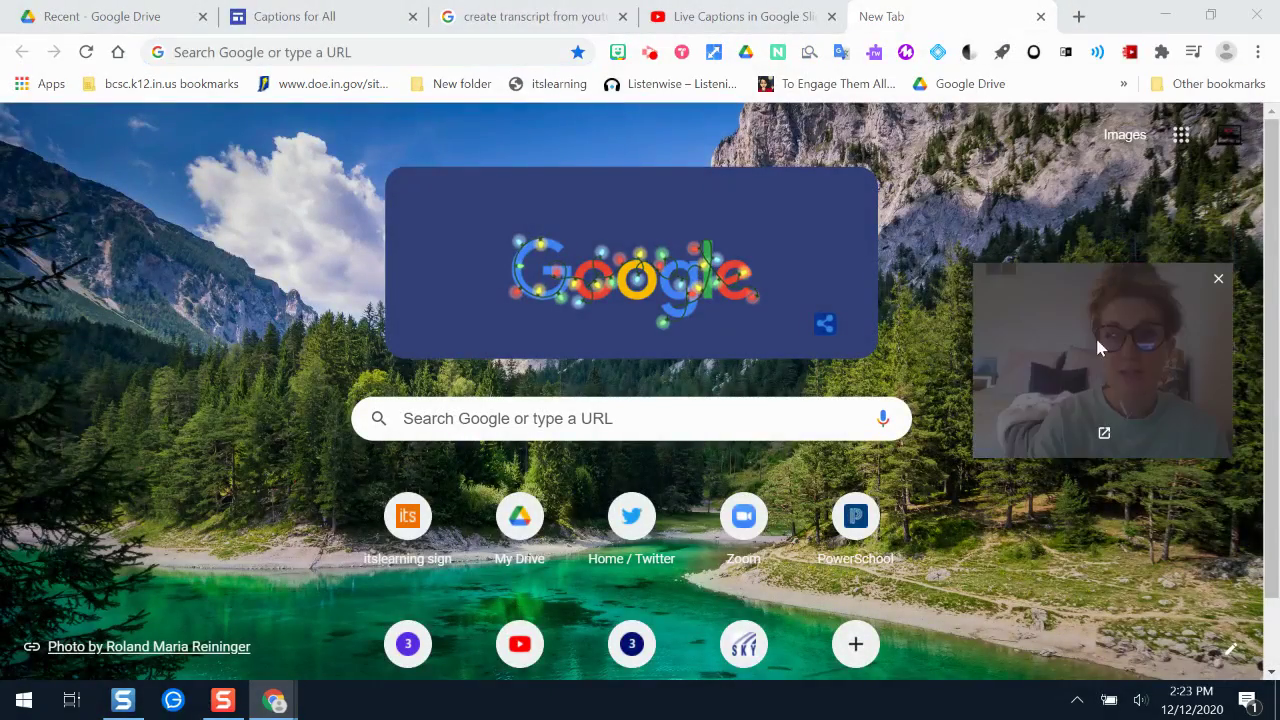
click(1181, 135)
click(1200, 215)
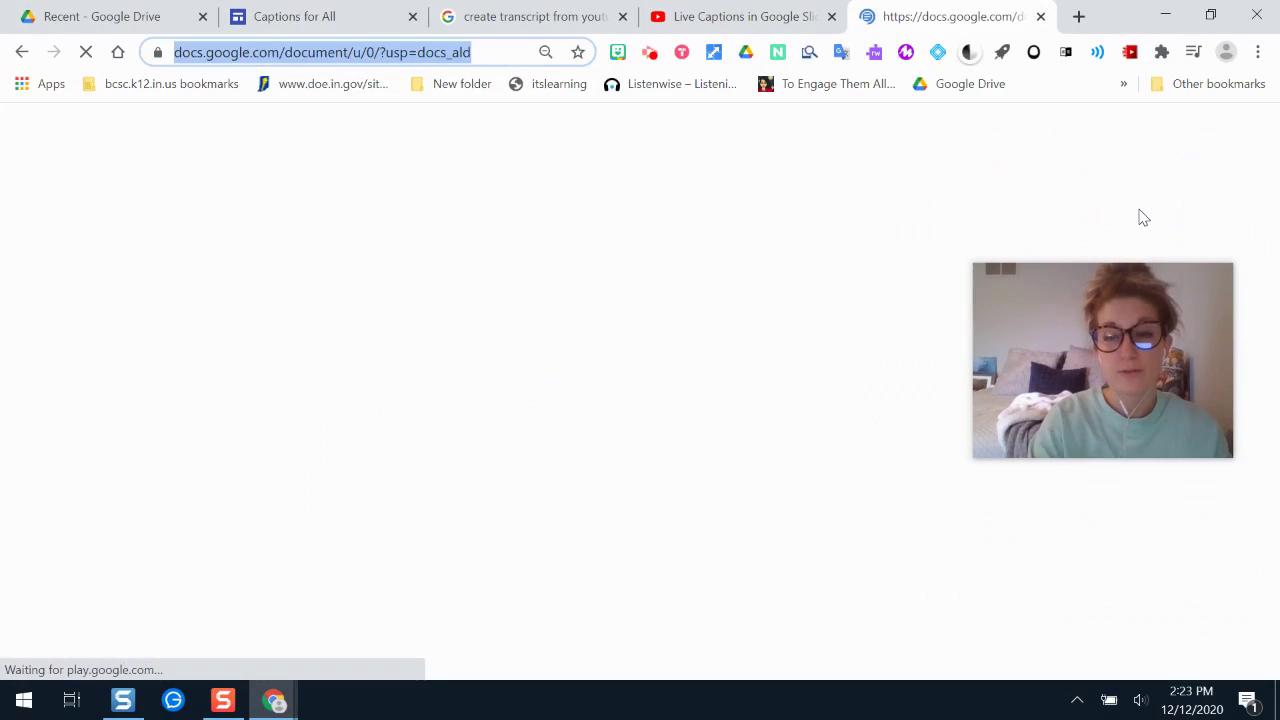
drag(1180, 309, 1170, 140)
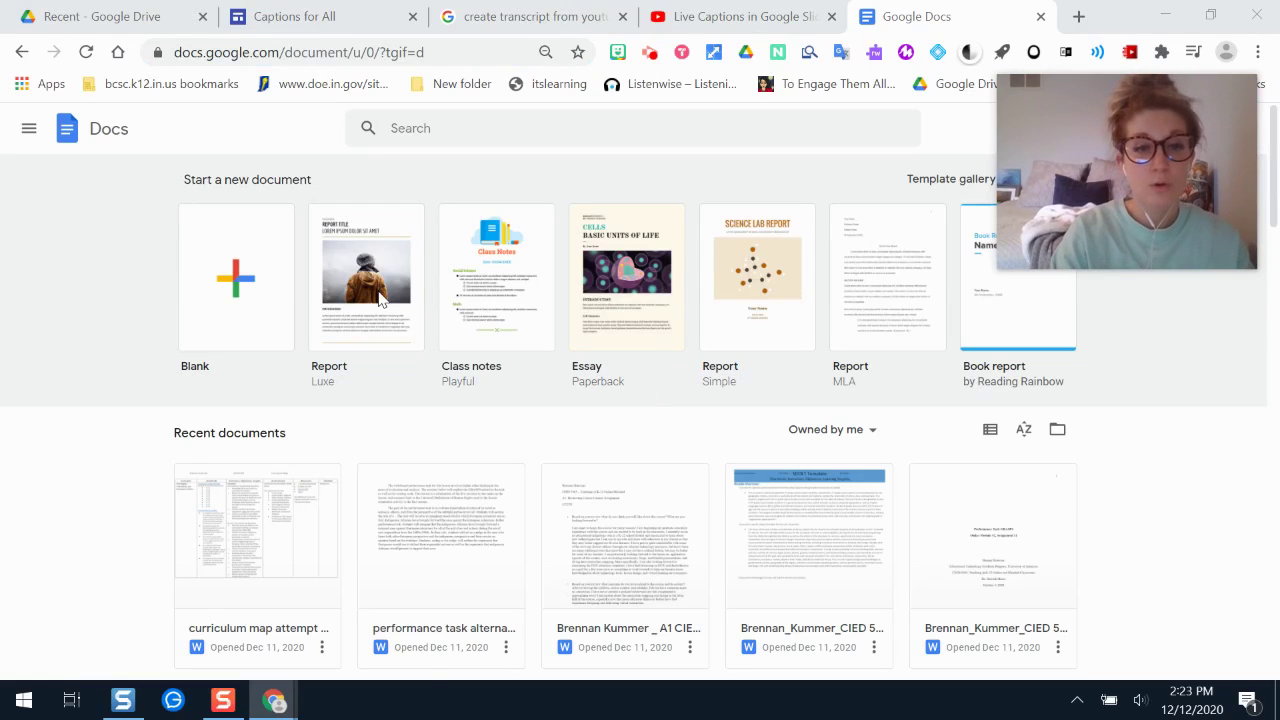
click(247, 284)
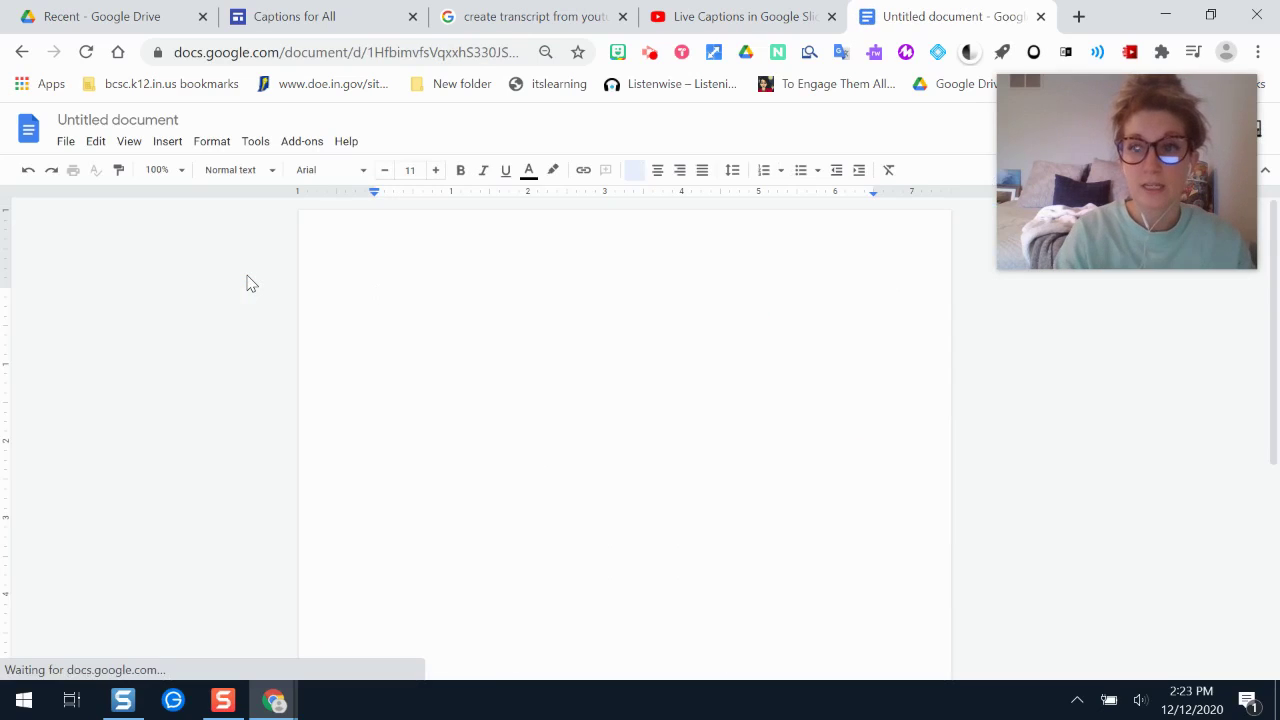
Rename the untitled document to 'Live Captions Tutorial Transcript'
click(198, 124)
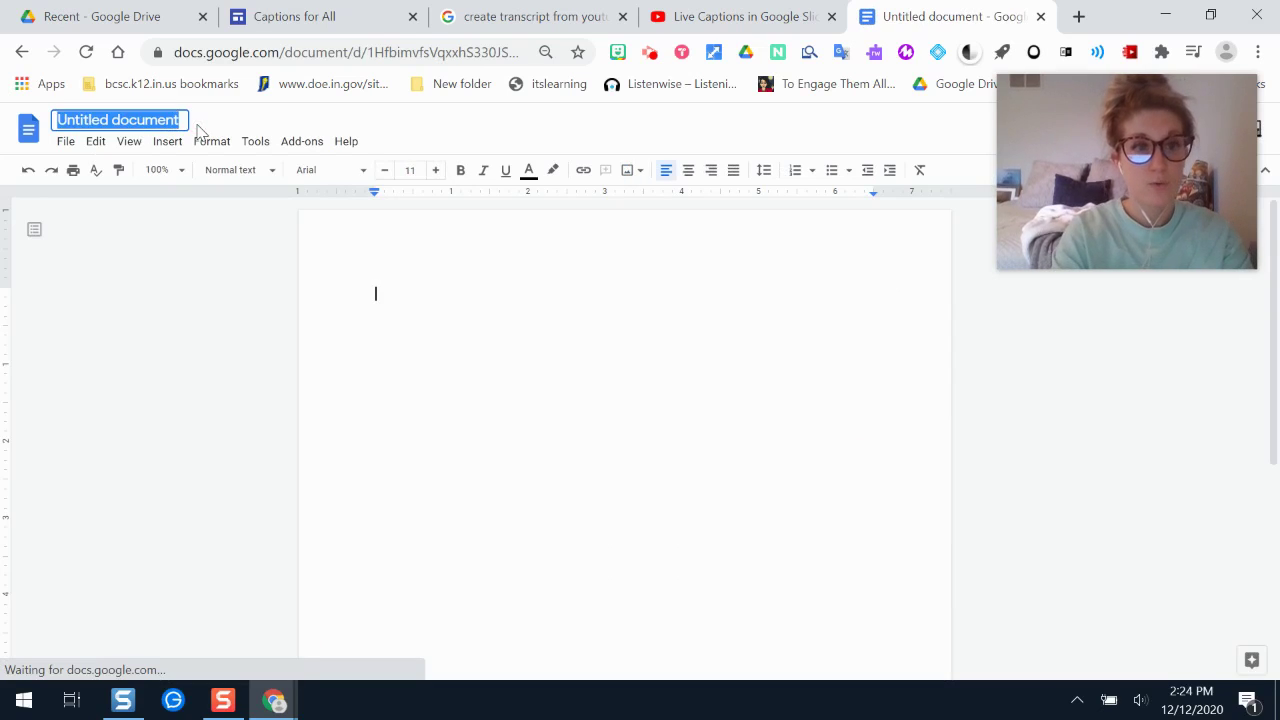
text(Live Captions)
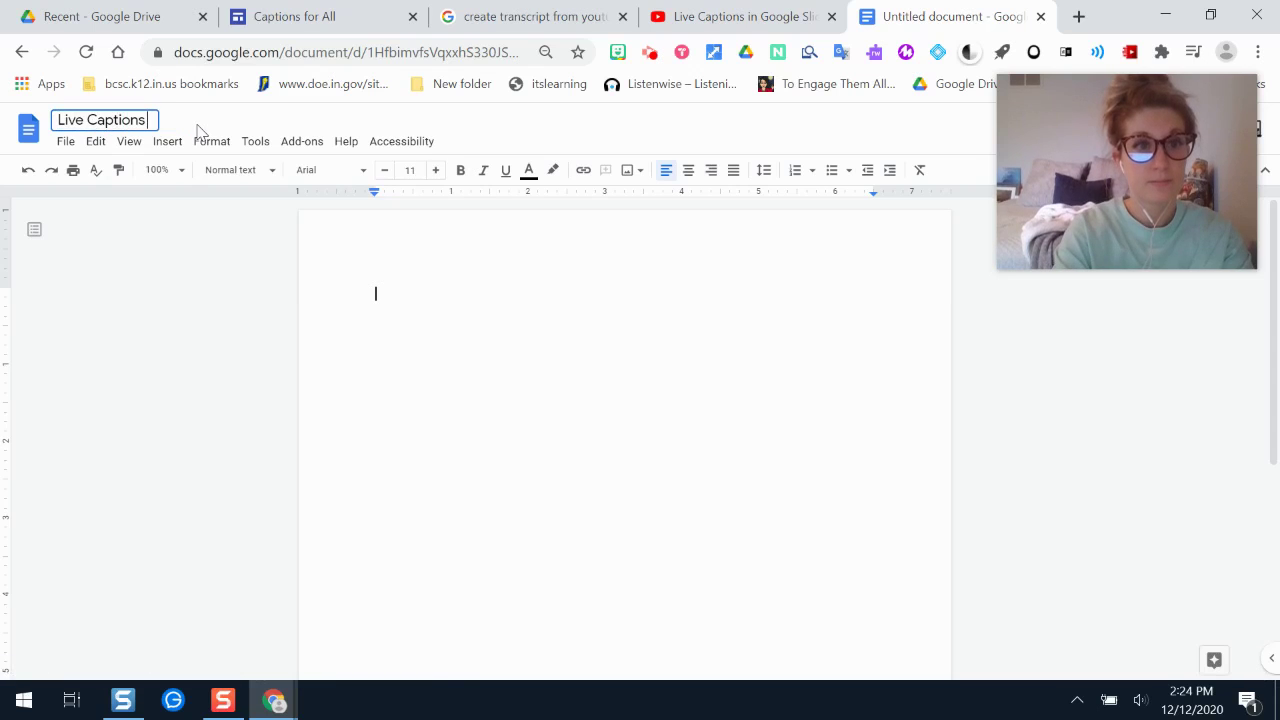
text( Tutorial)
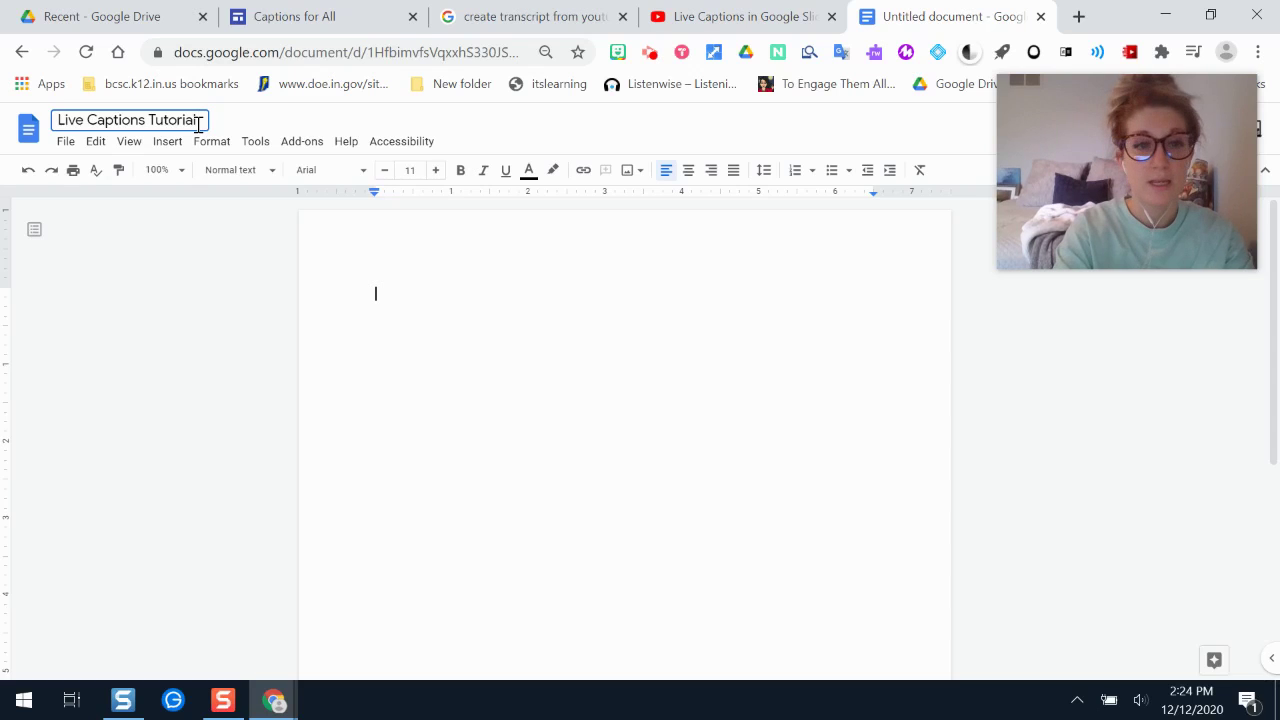
text(Transcript)
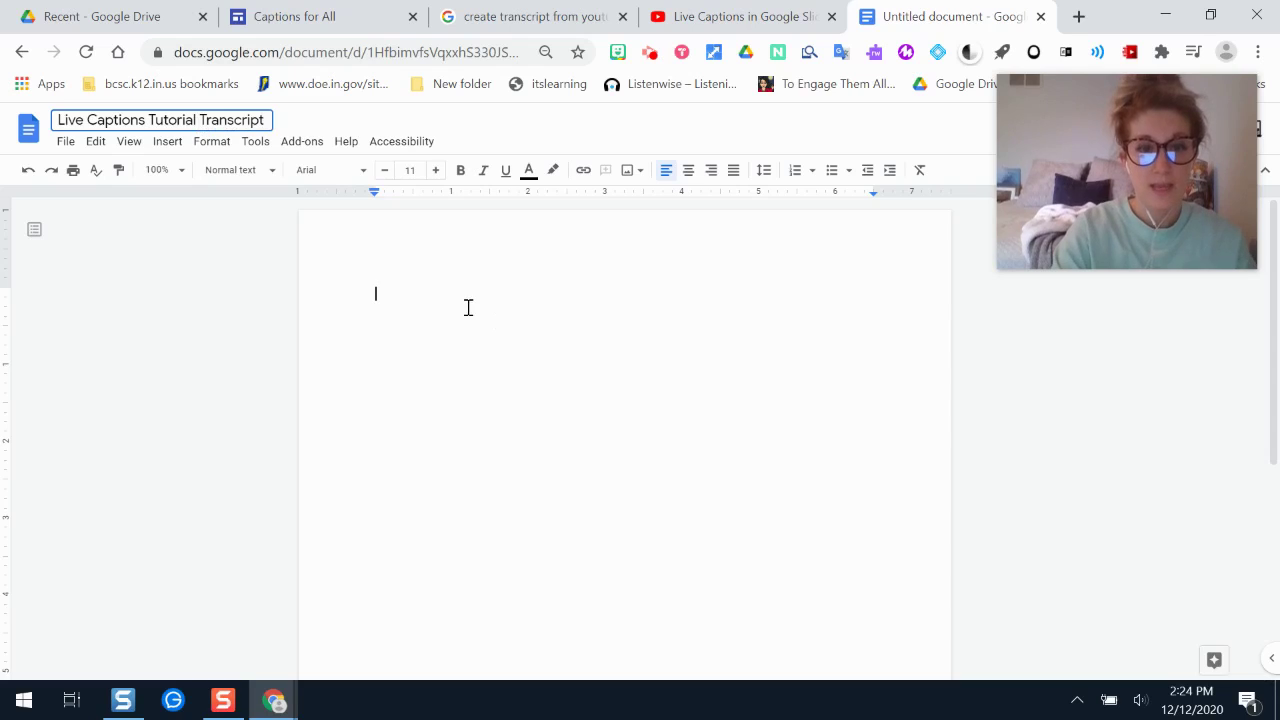
click(468, 307)
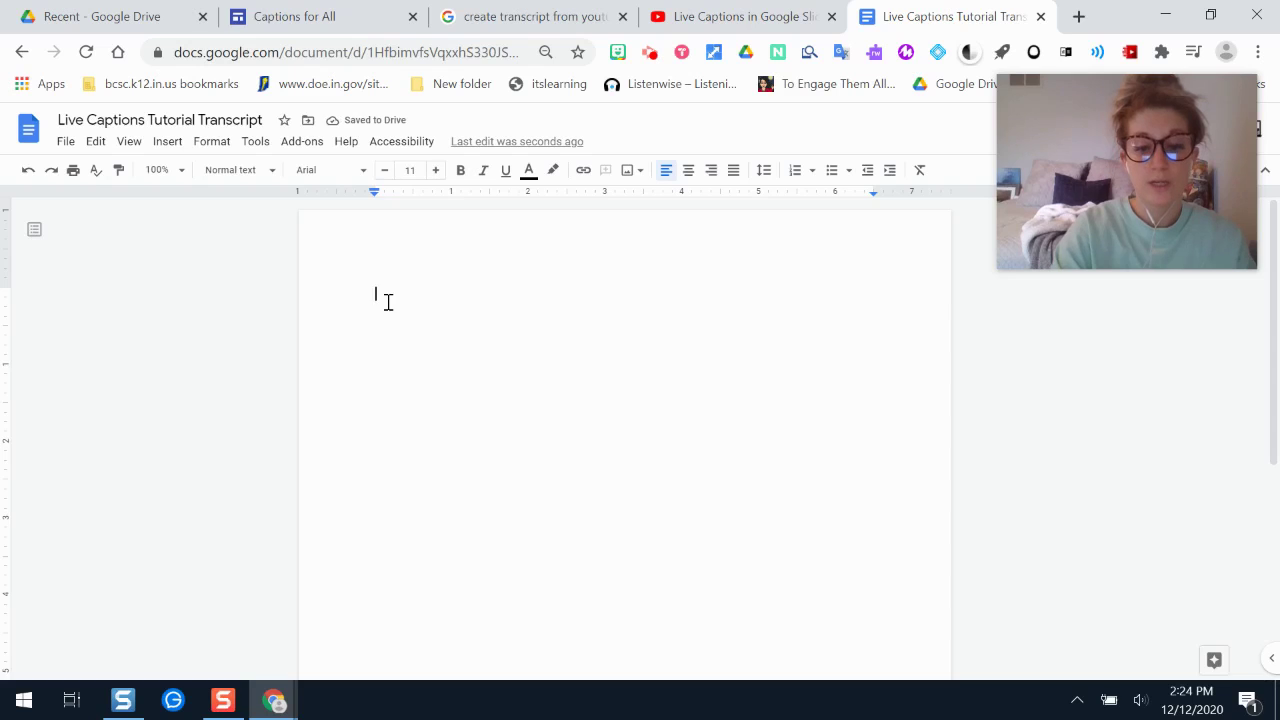
Paste the copied transcript into the document, keeping its Roboto 10 formatting
right_click(387, 300)
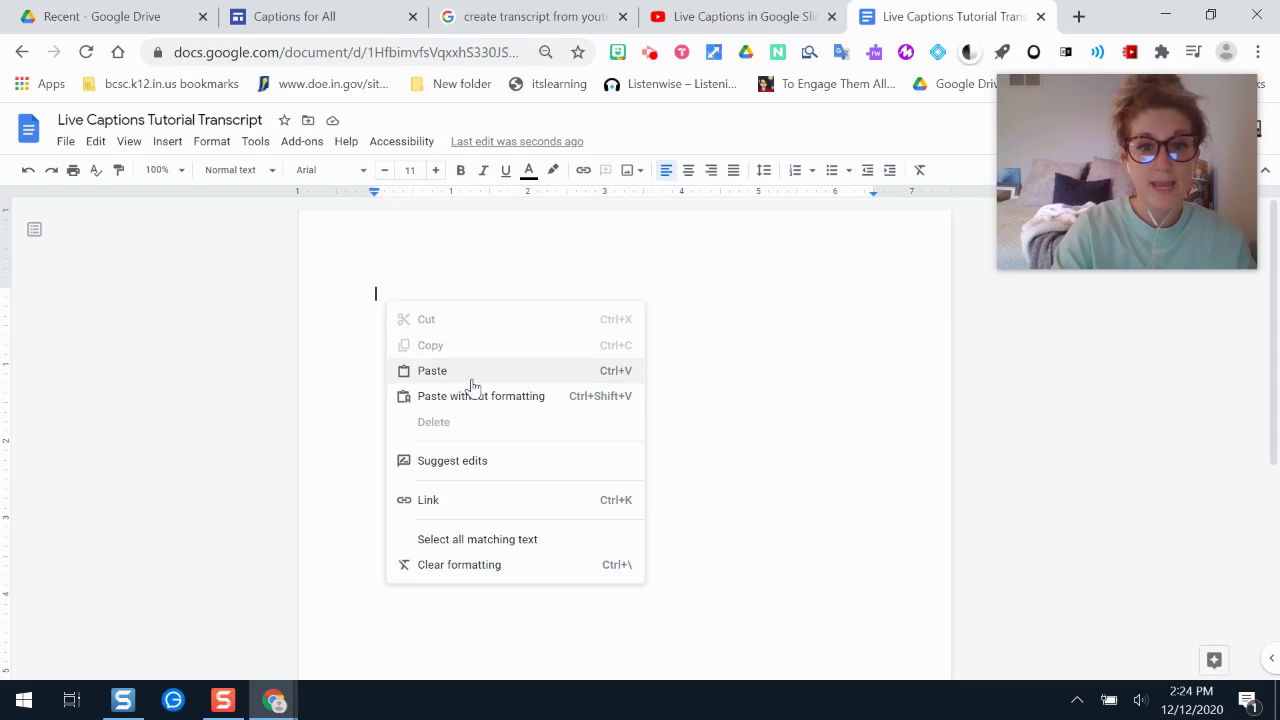
click(478, 375)
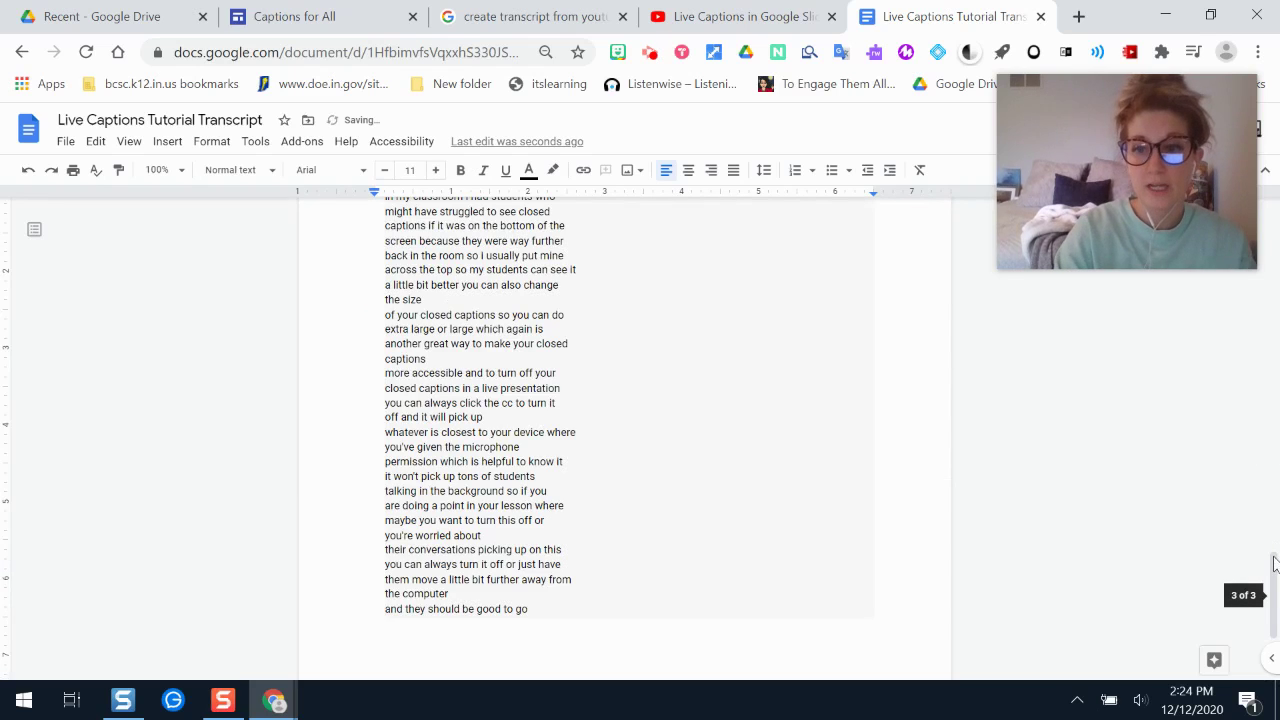
drag(1274, 570, 1277, 218)
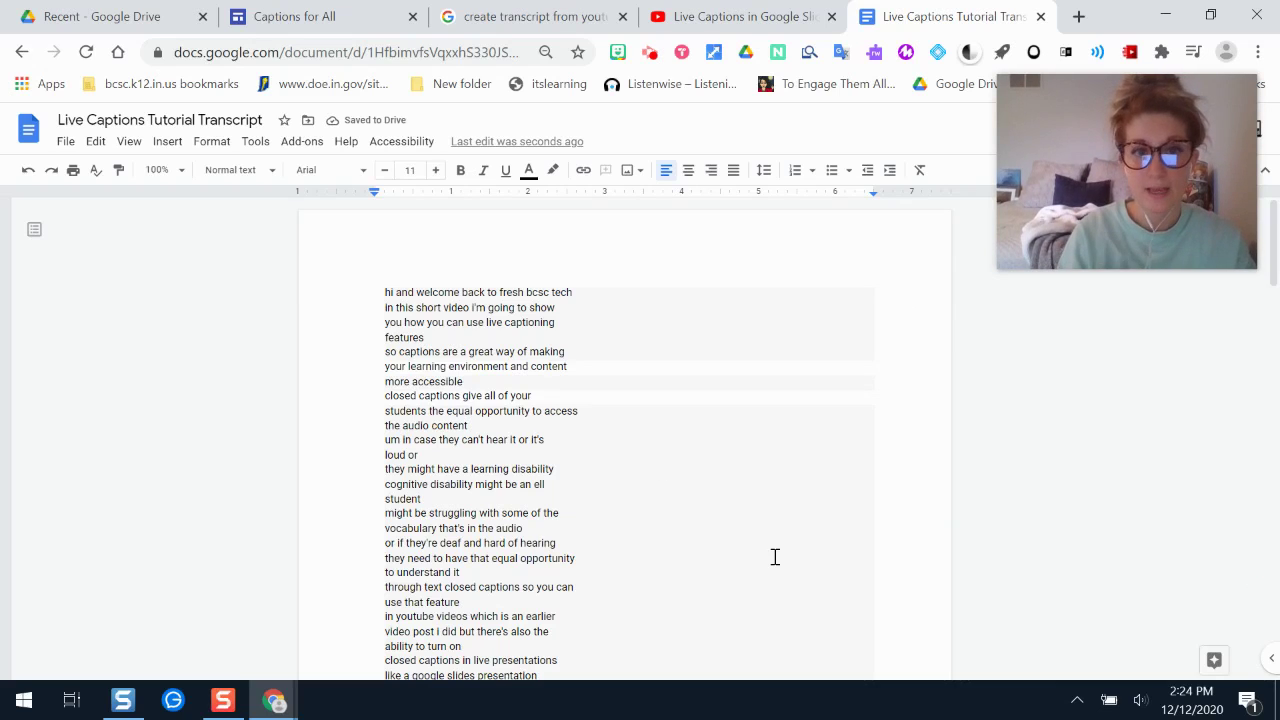
click(608, 351)
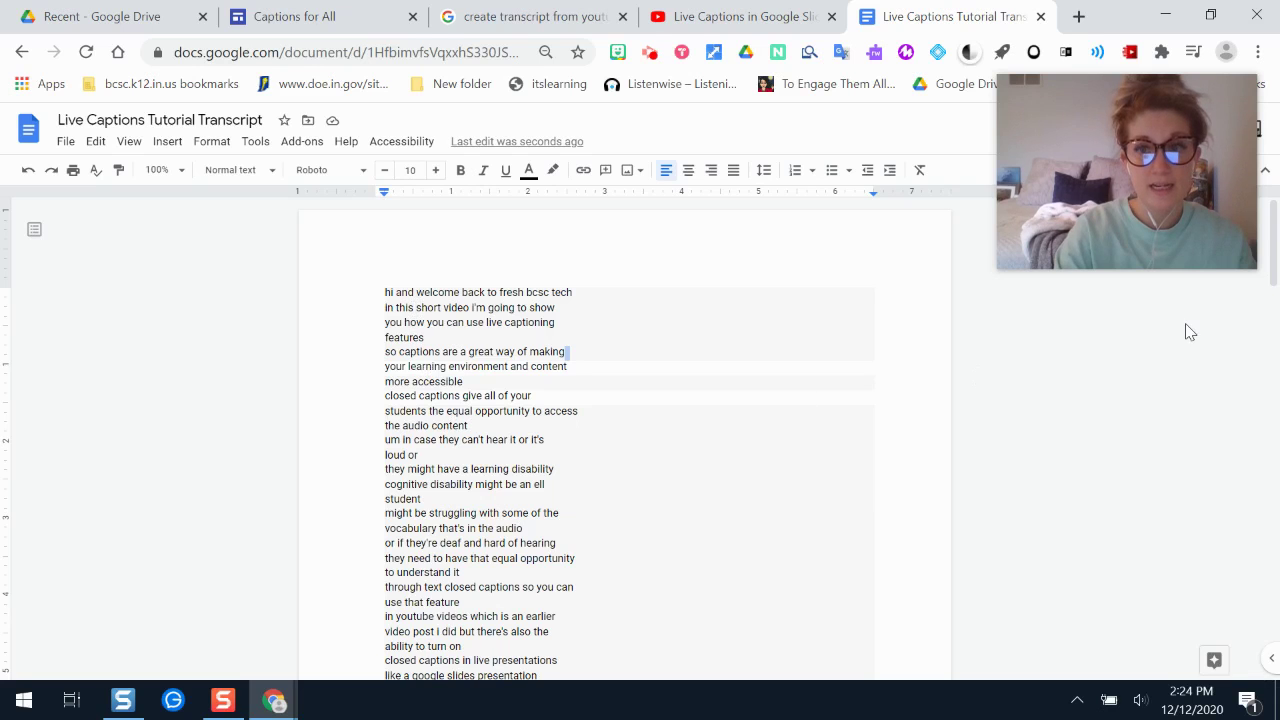
drag(1270, 250, 1275, 220)
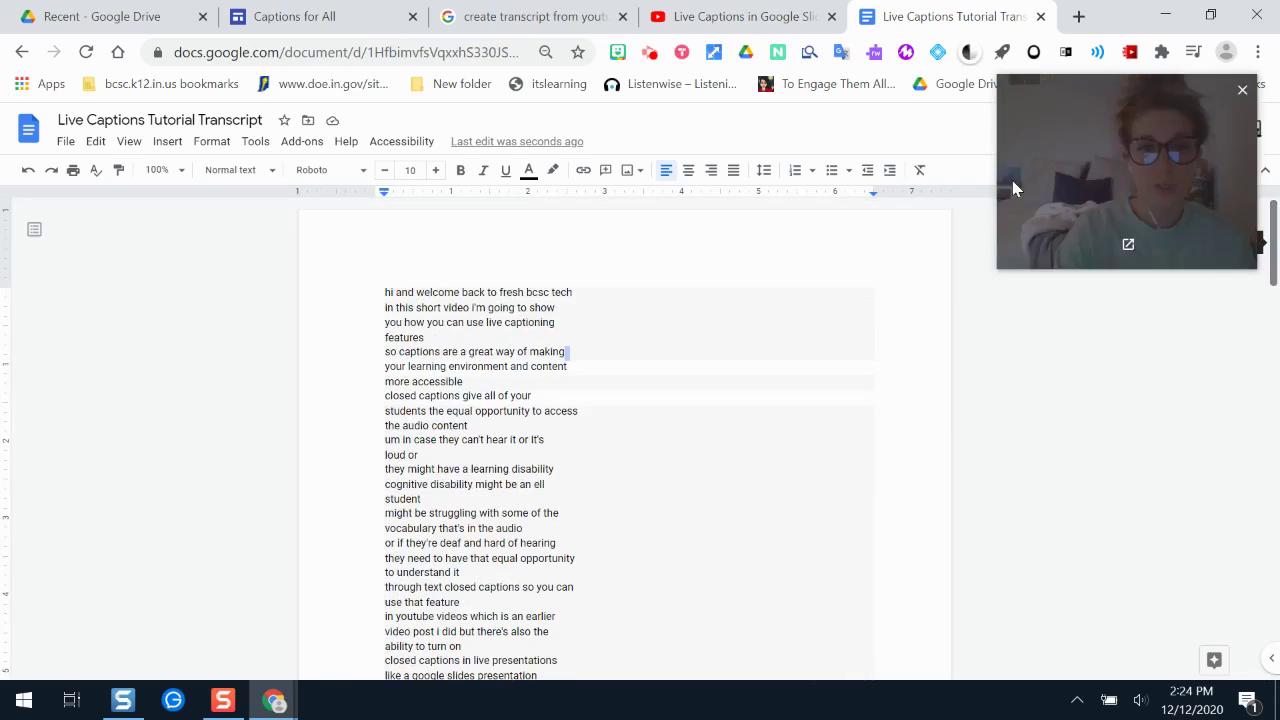
click(589, 328)
key(Down)
key(Down)
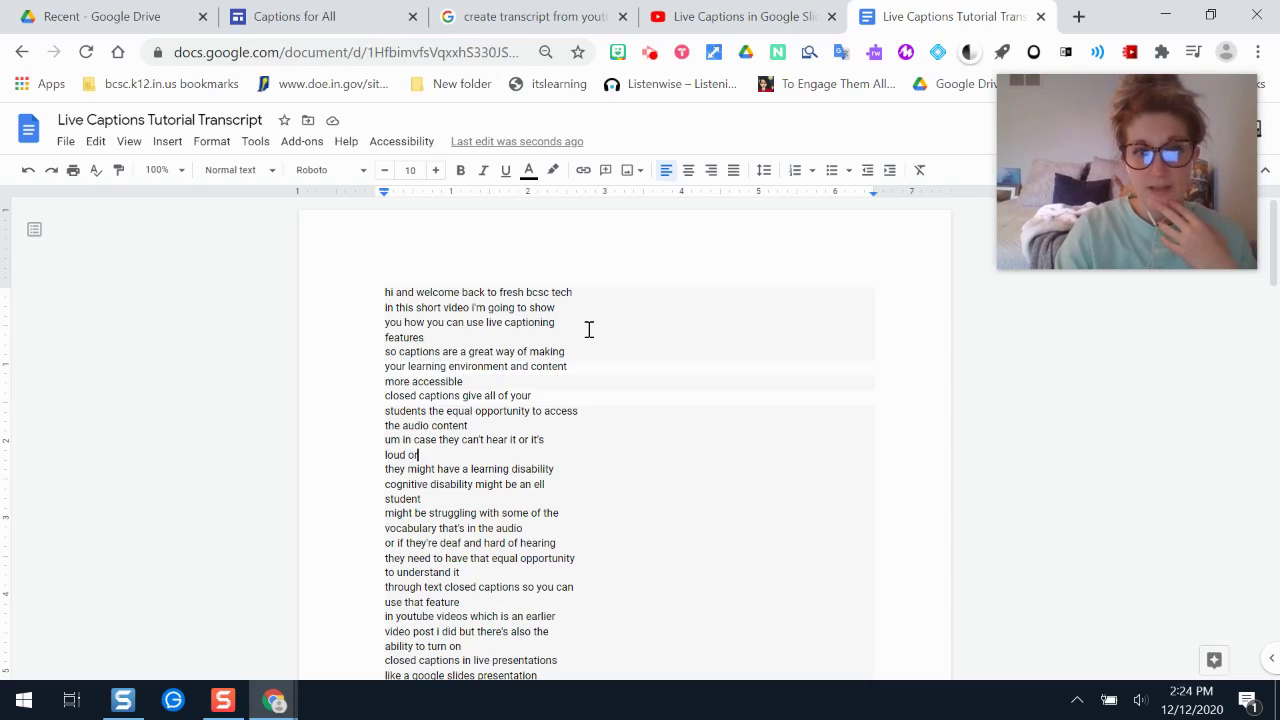
key(Down)
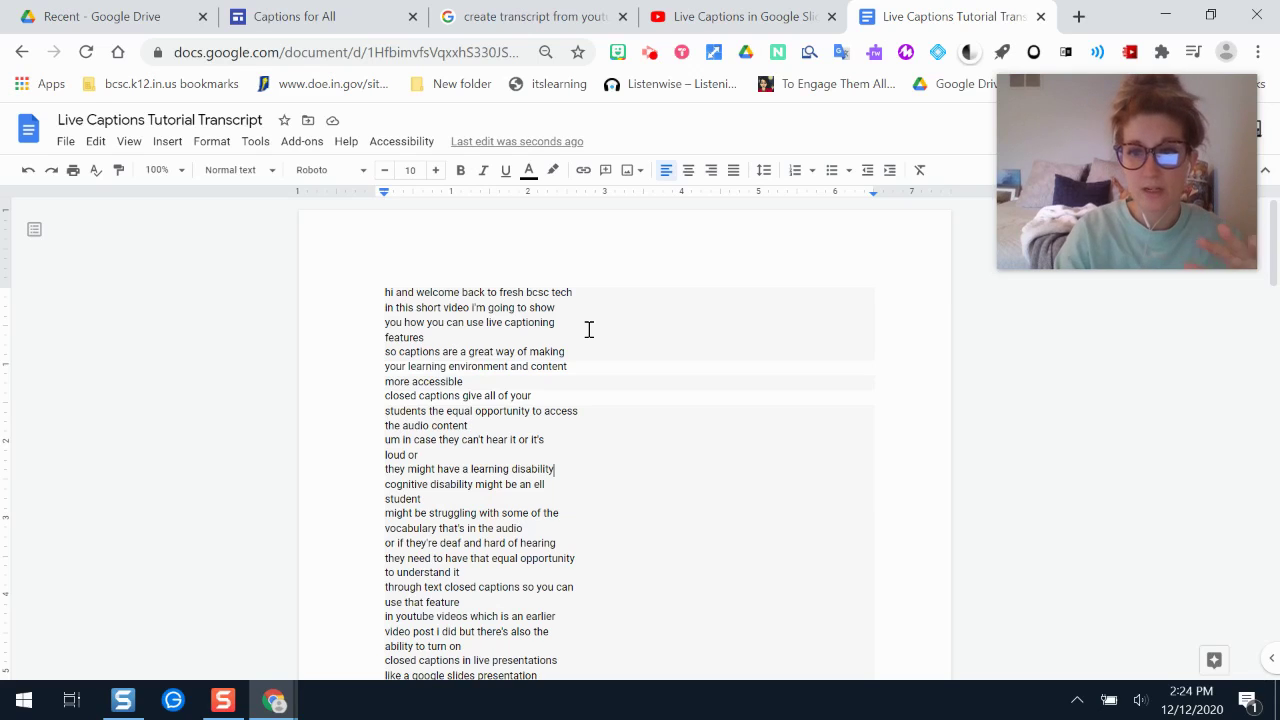
click(387, 292)
key(Return)
key(Return)
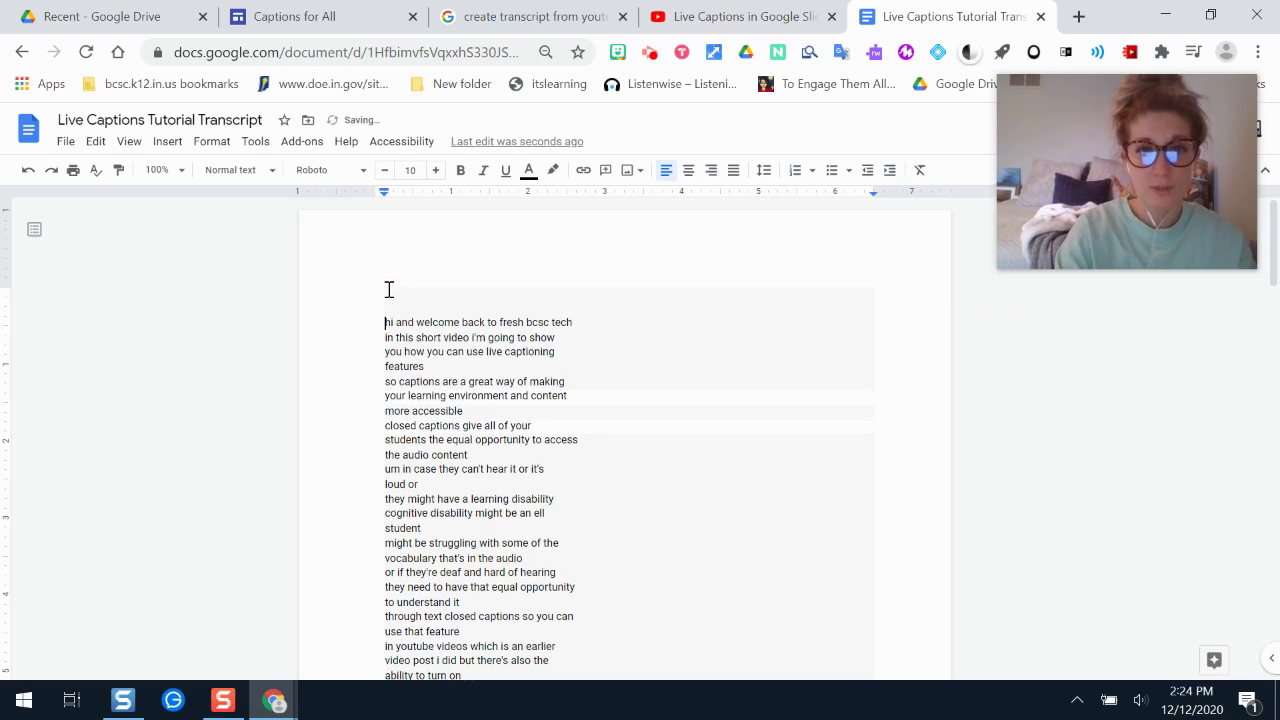
drag(389, 290, 404, 264)
key(BackSpace)
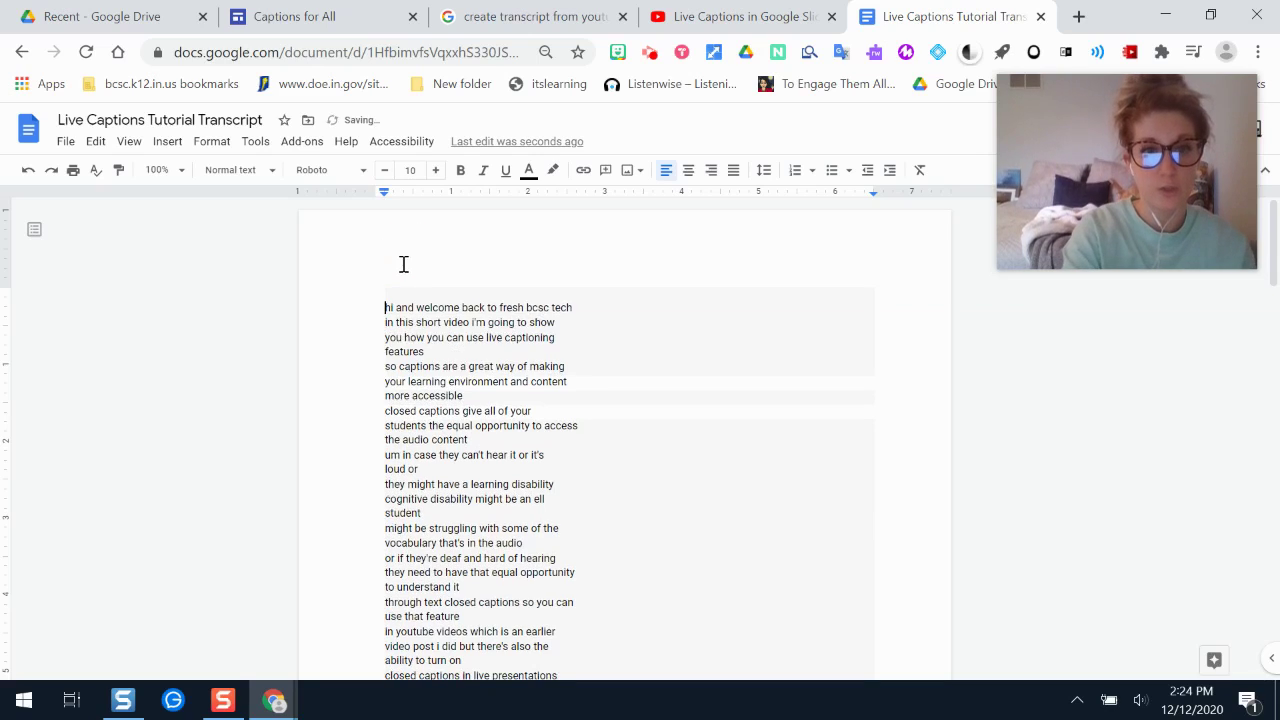
key(BackSpace)
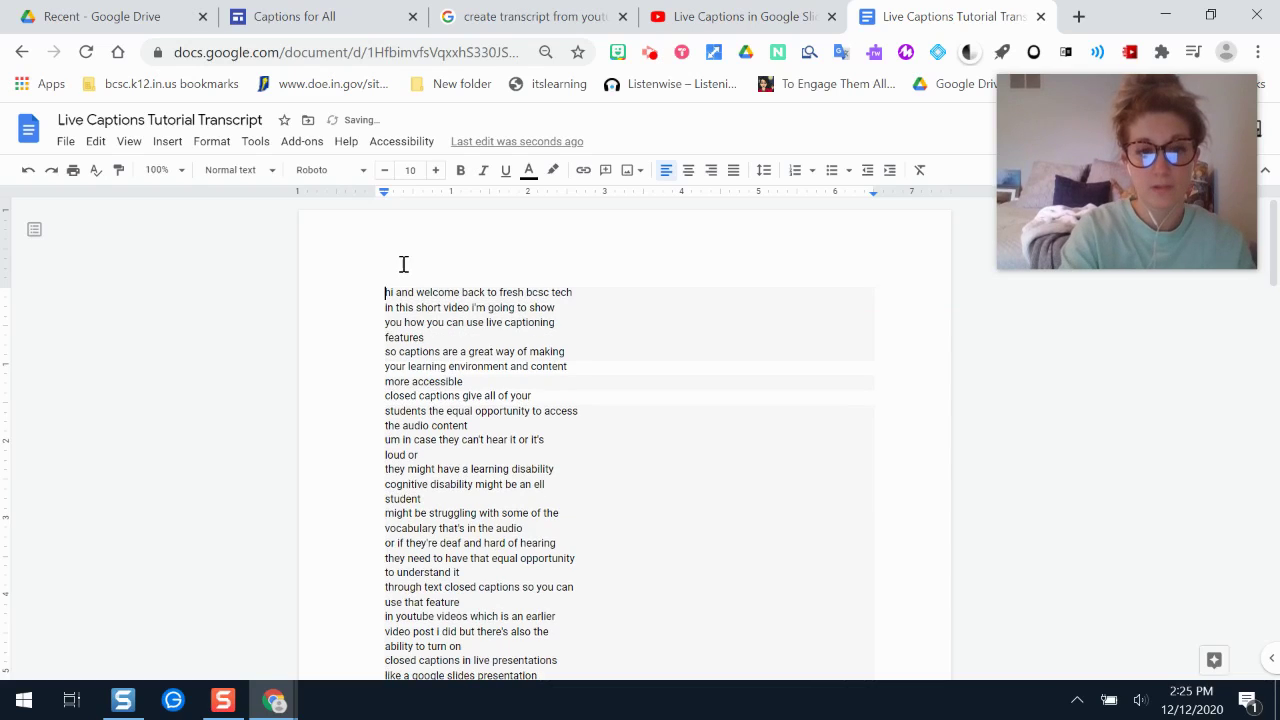
Delete the formatted transcript and paste it again as plain Arial 11 text
key(ctrl+a)
key(BackSpace)
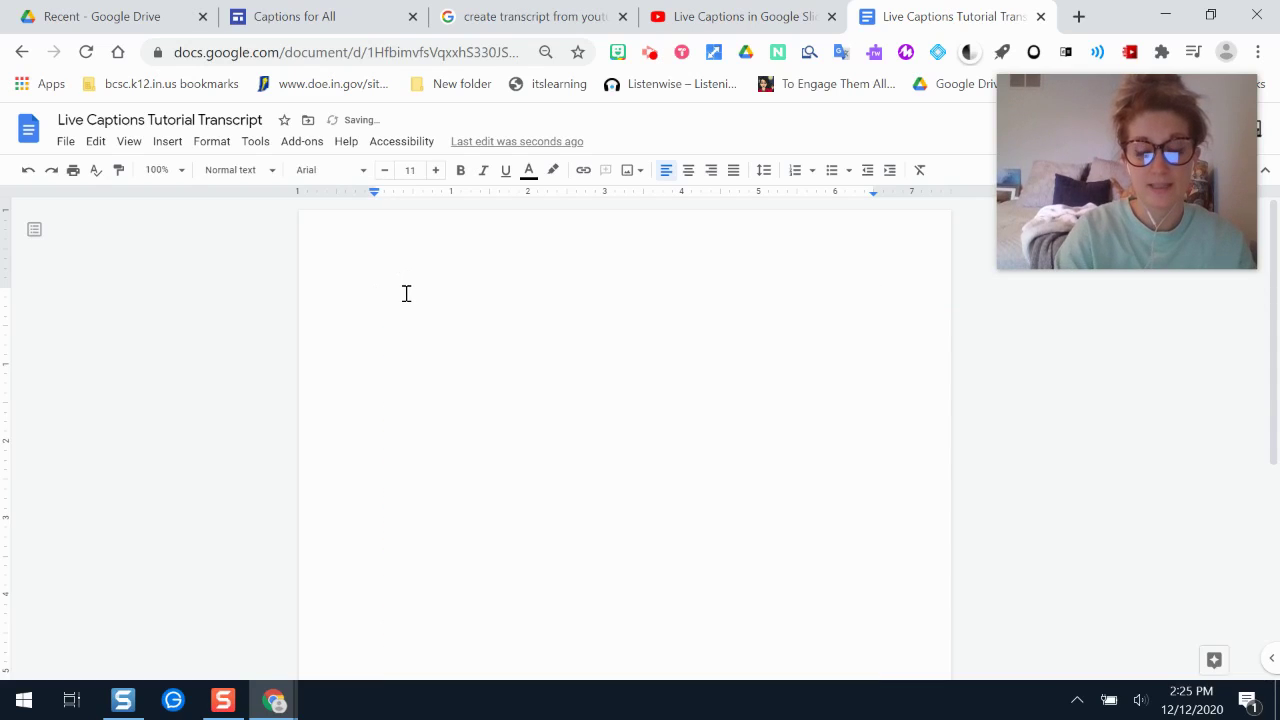
right_click(406, 293)
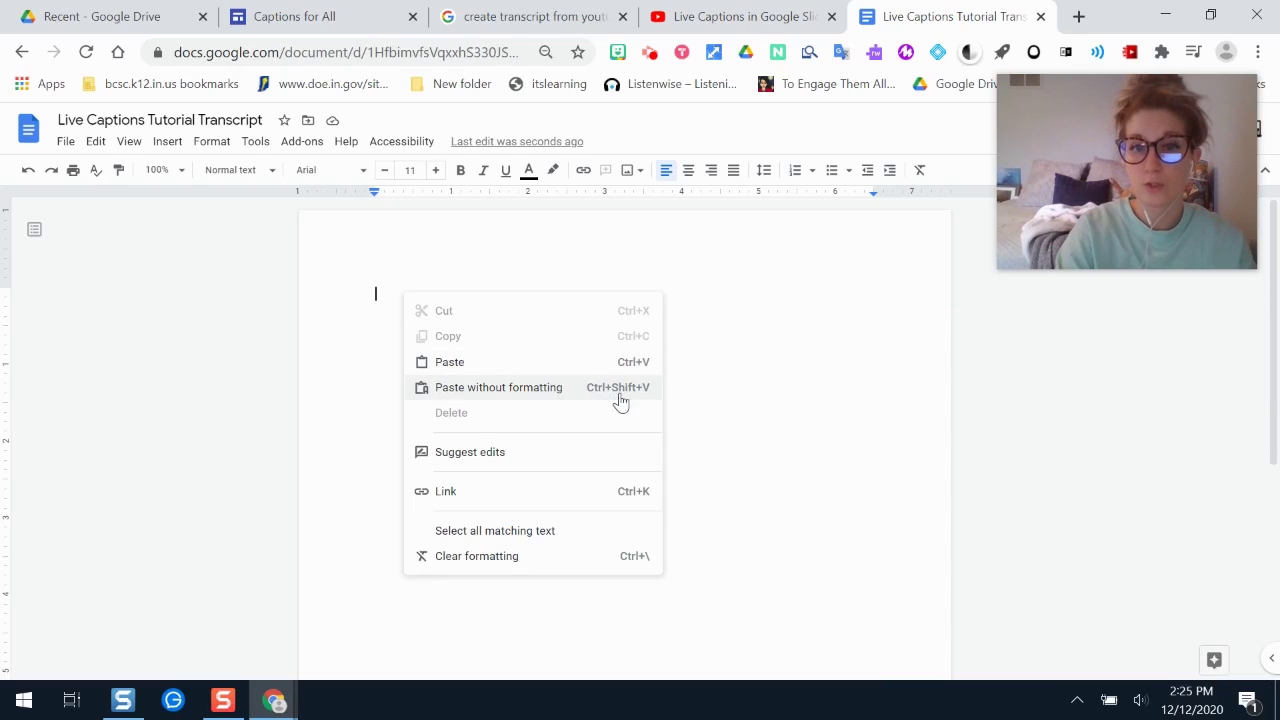
click(630, 390)
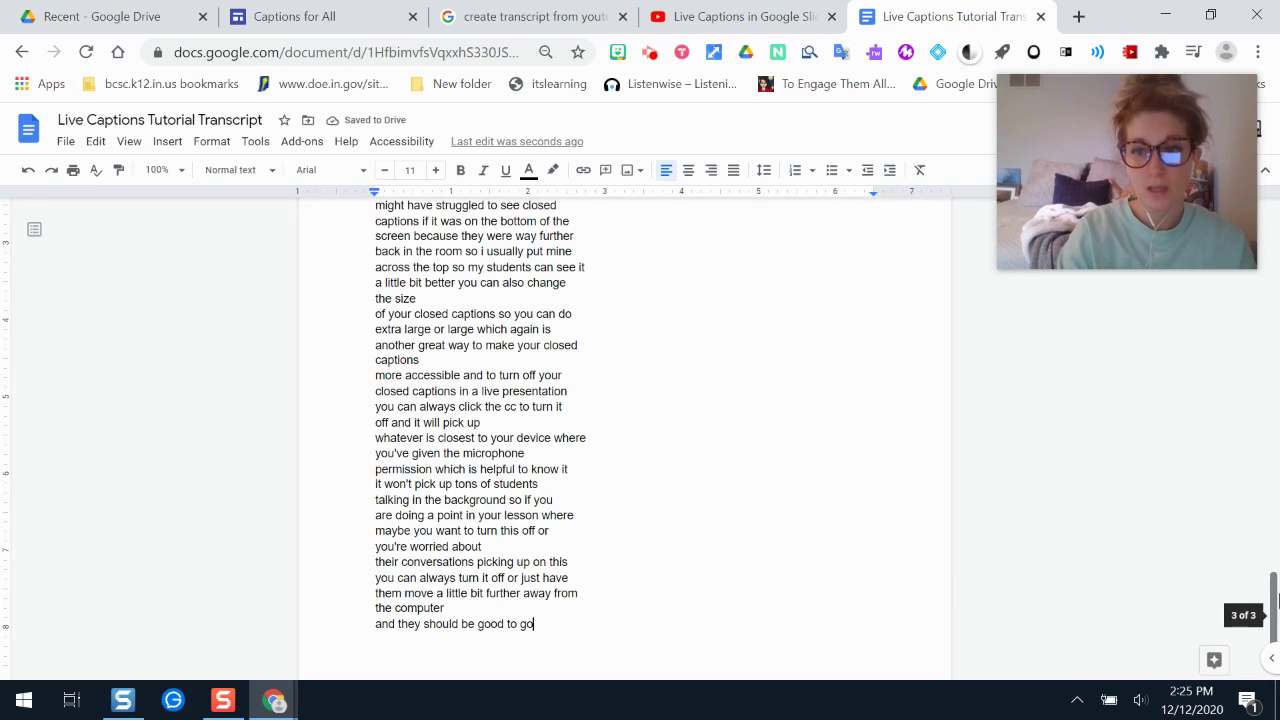
Join 'in this short video' onto the transcript's first line
drag(1276, 600, 1276, 368)
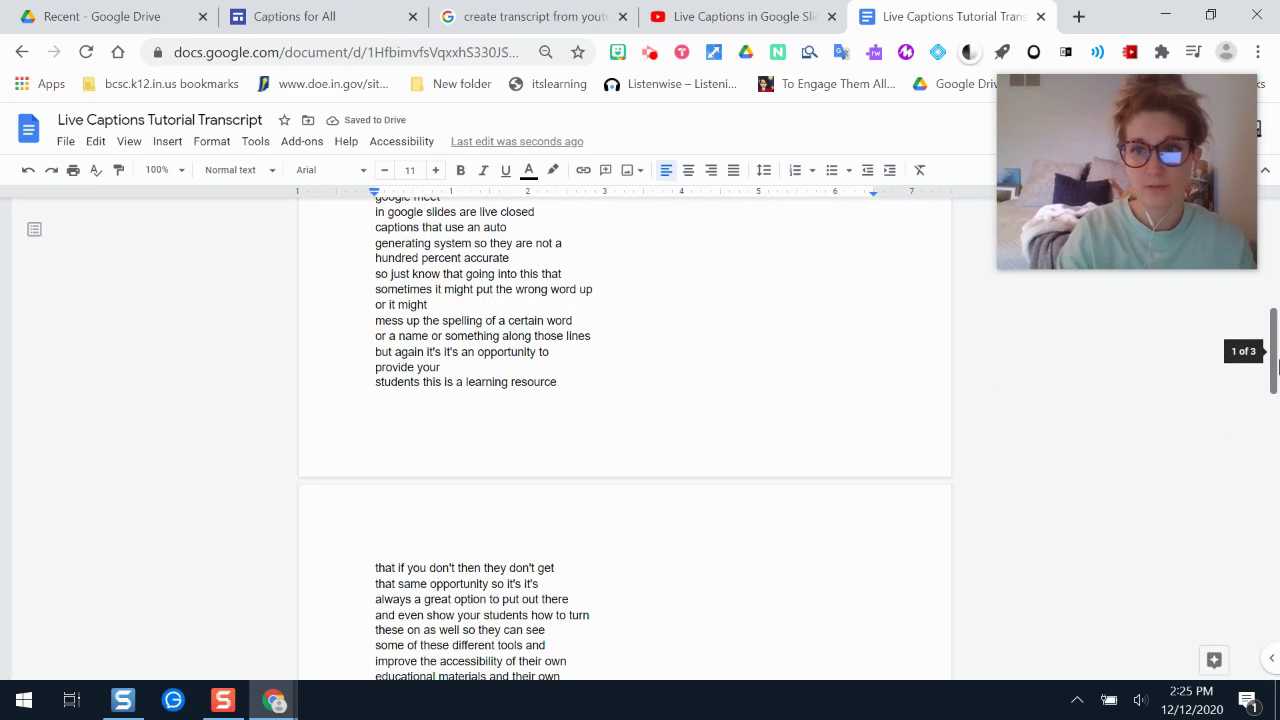
scroll(1268, 360, up, 6)
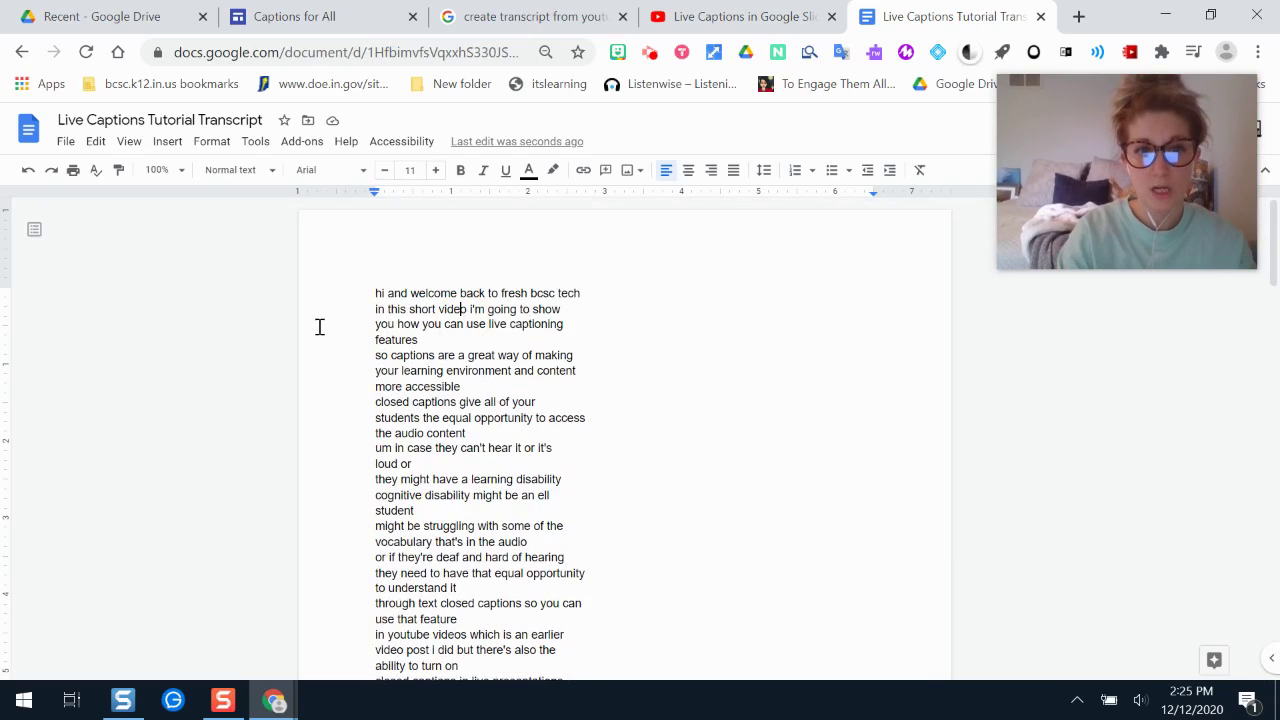
click(370, 315)
key(BackSpace)
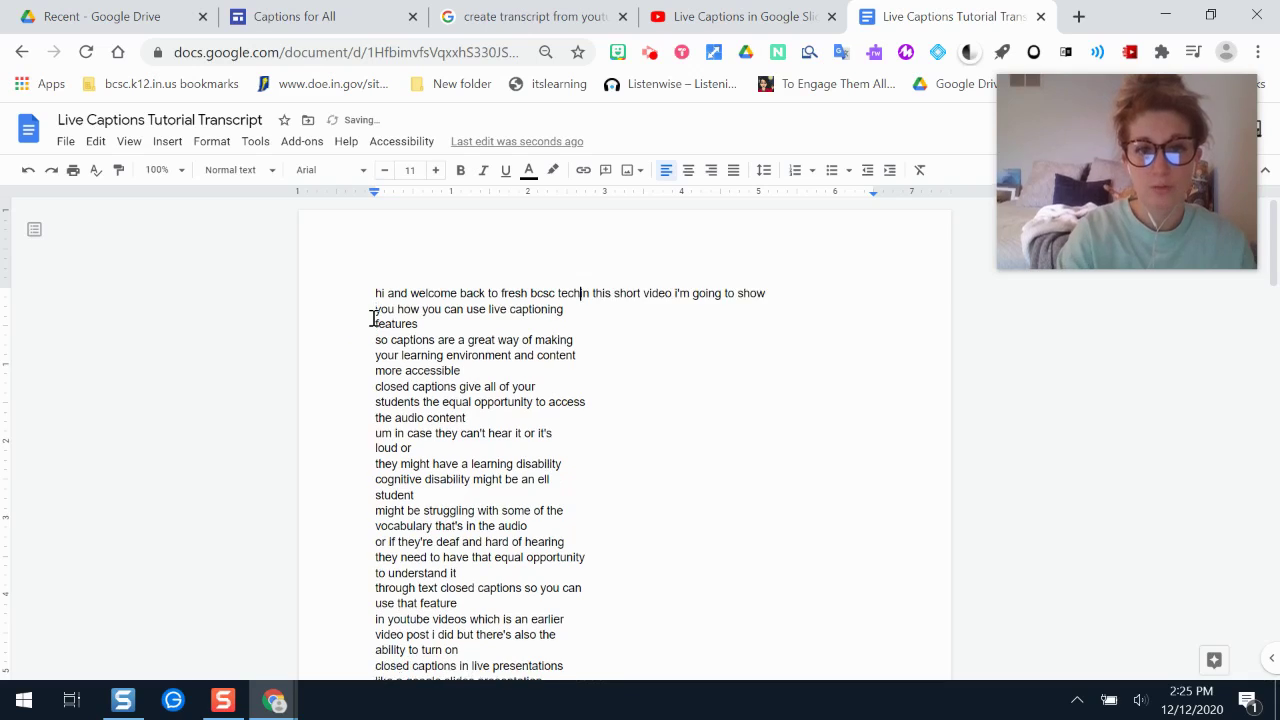